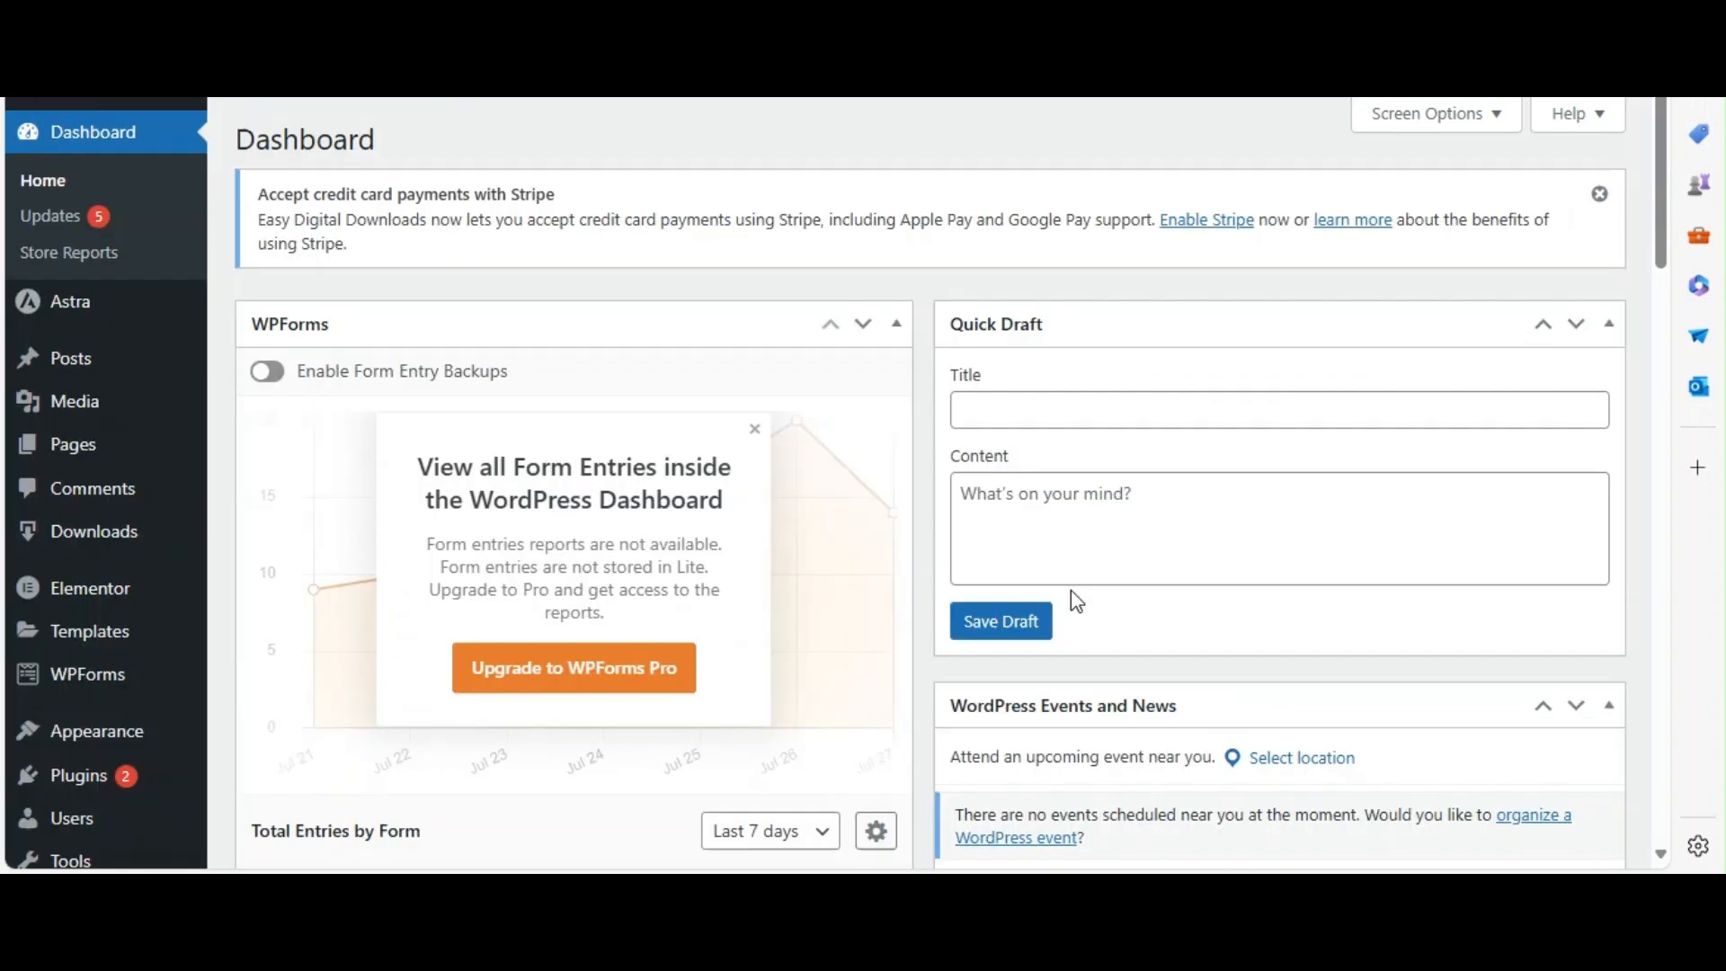
Open the page for adding a new plugin and locate Easy Digital Downloads in the plugin search.
left_click_drag(376, 136, 227, 148)
left_click(559, 153)
mouse_move(92, 796)
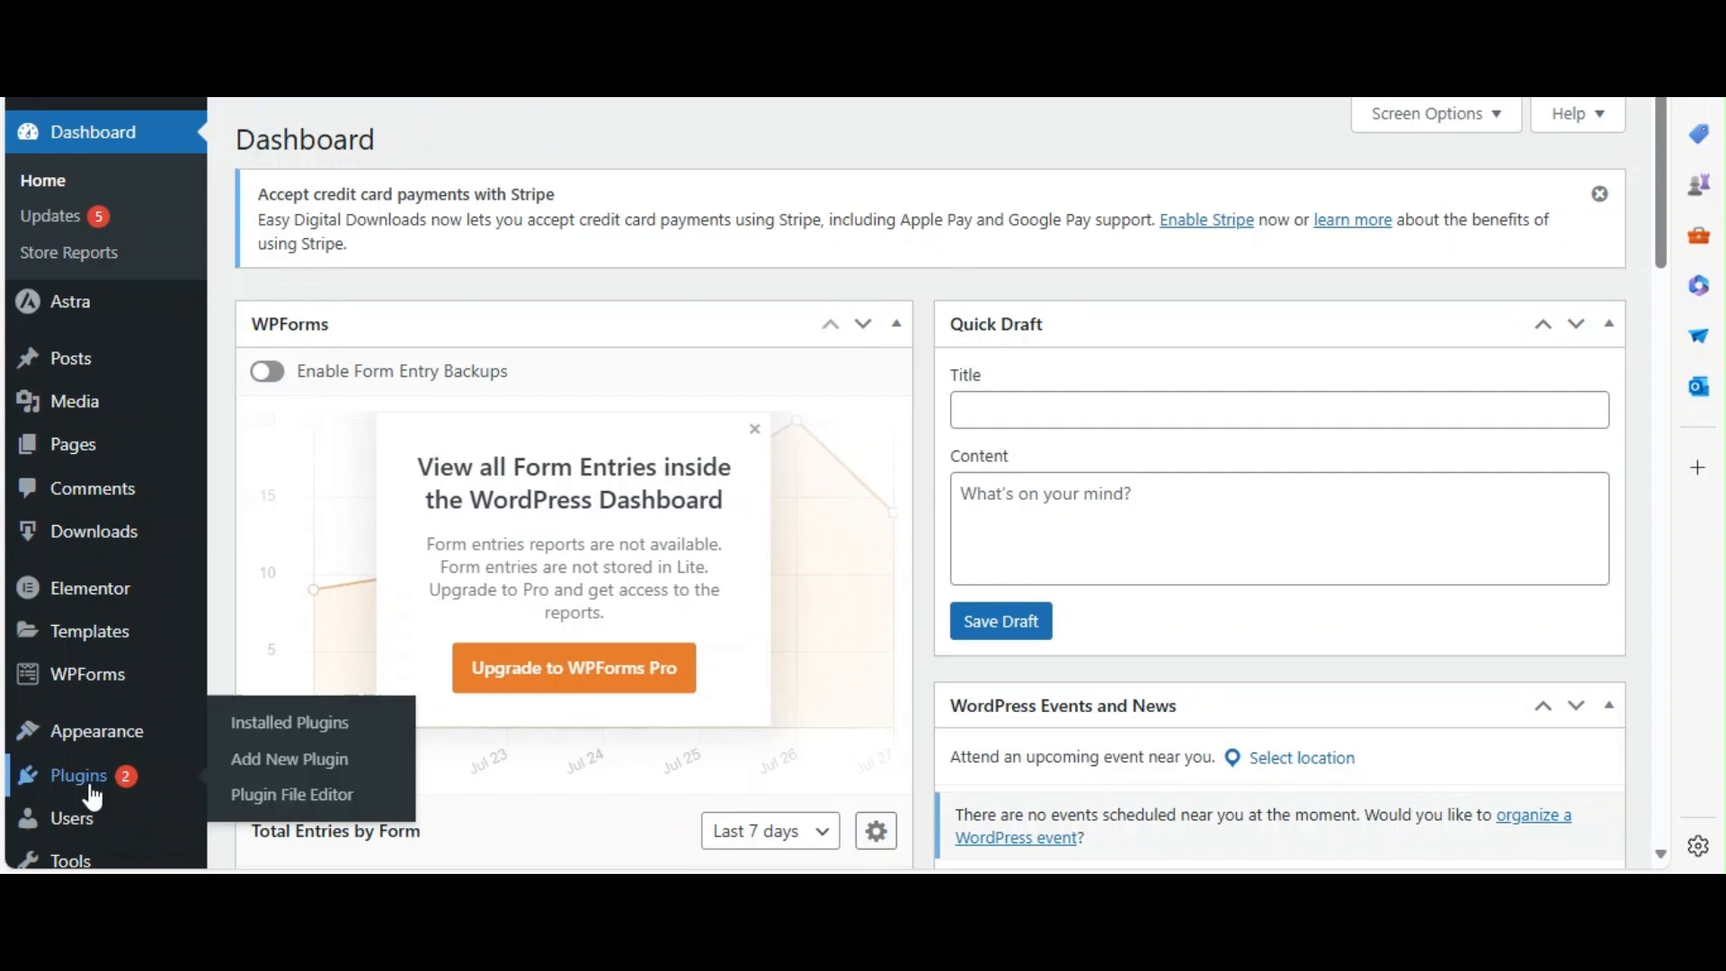
left_click(261, 763)
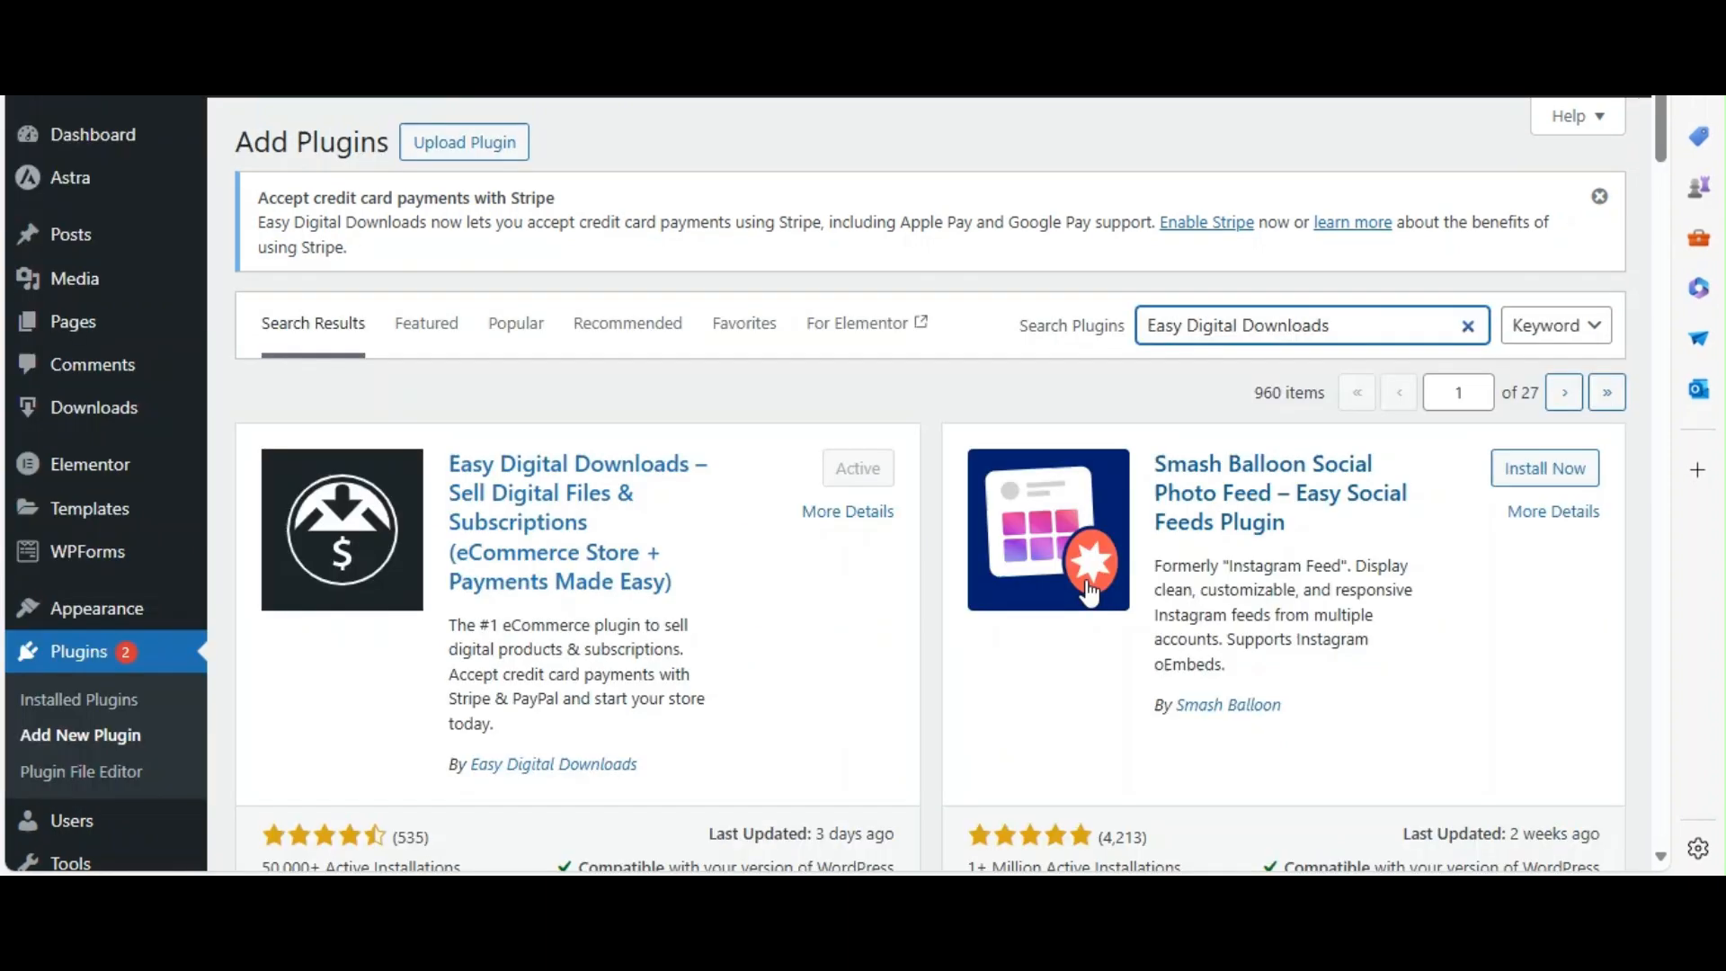
left_click_drag(1345, 327, 1149, 312)
left_click(762, 393)
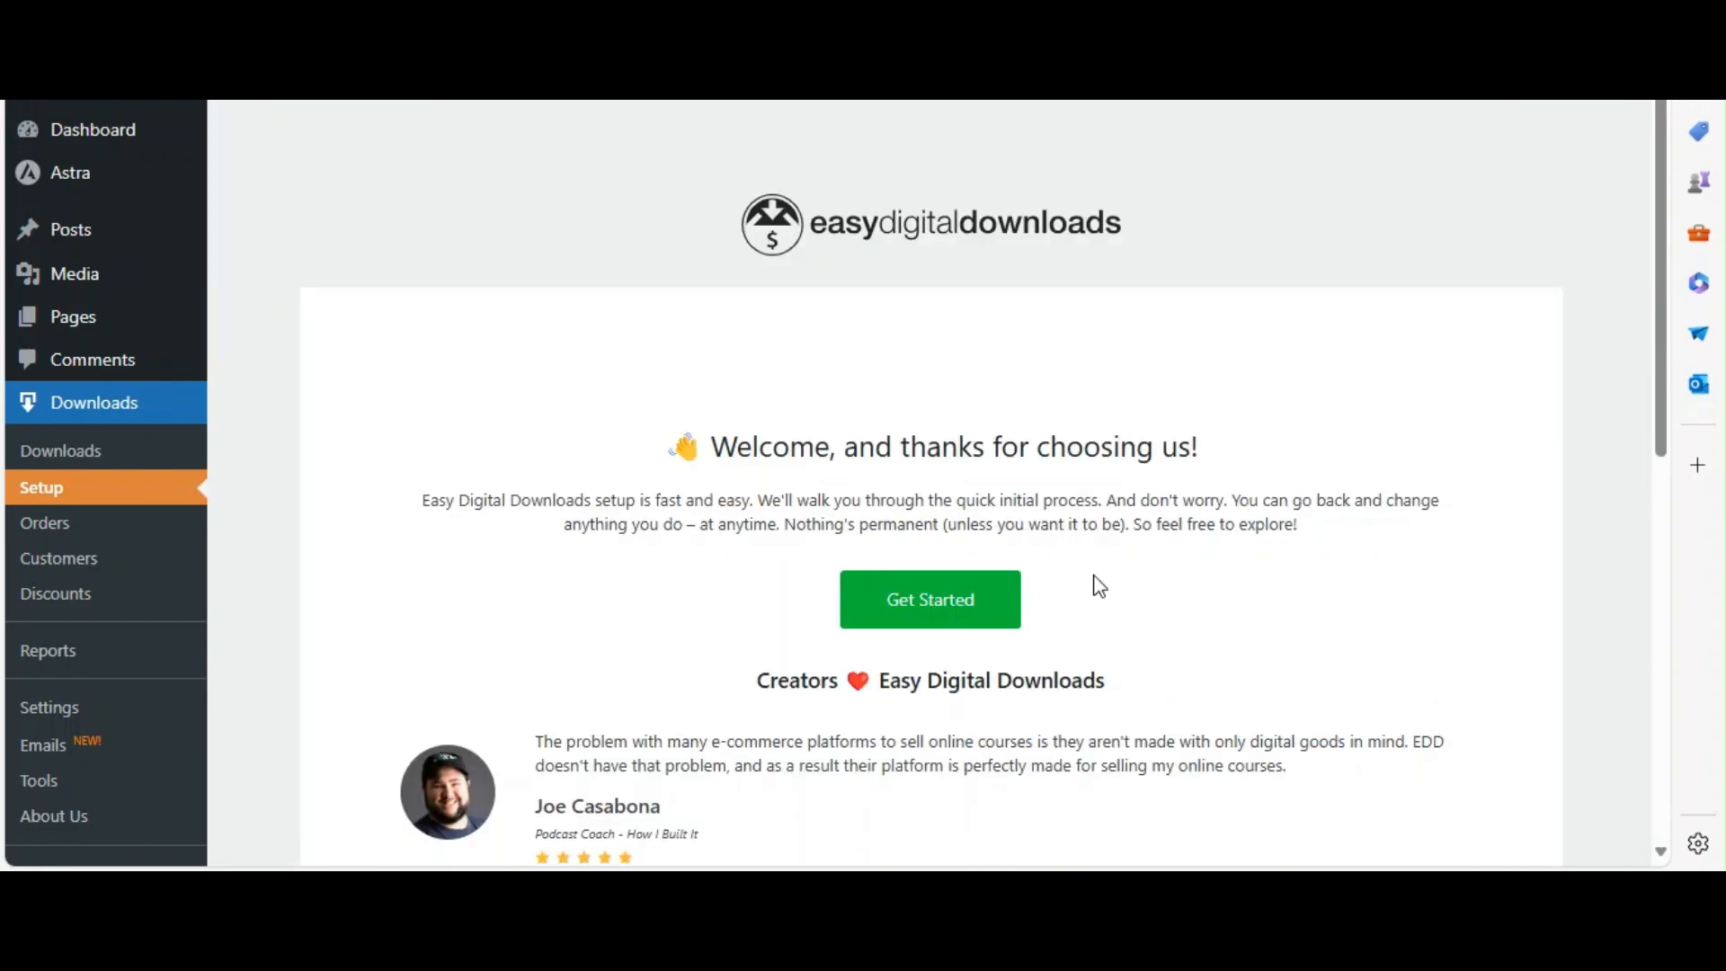
Start the Easy Digital Downloads setup wizard, review the business and currency information, and save it to continue.
left_click(941, 602)
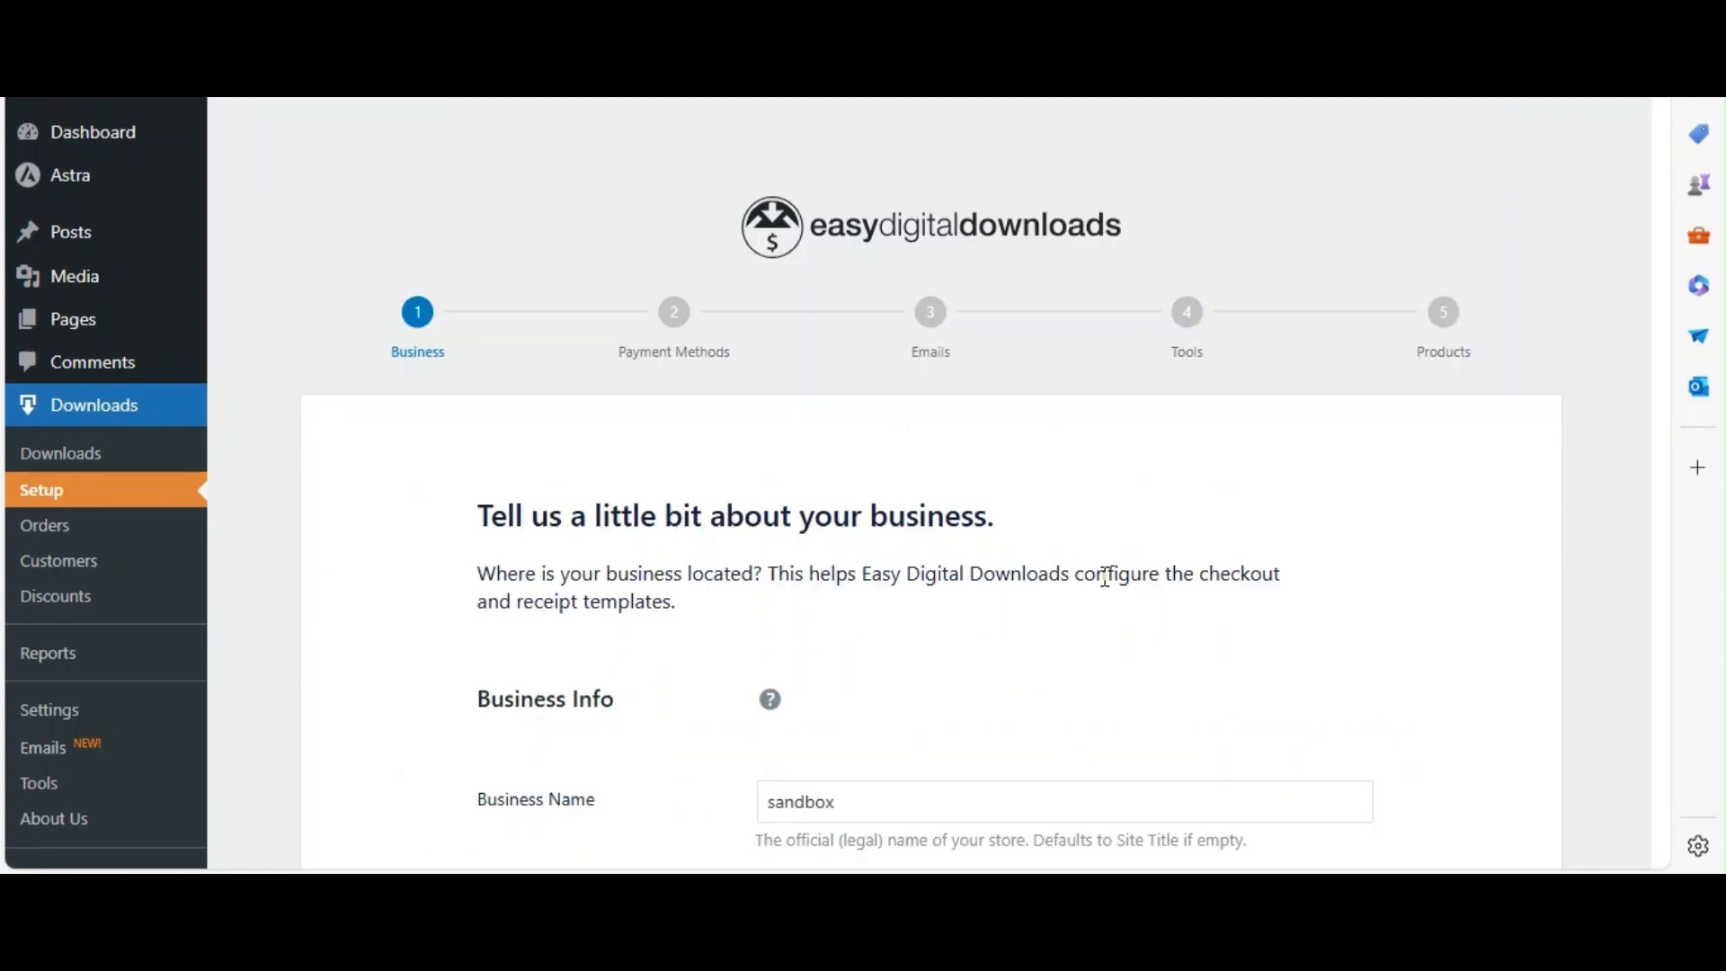
left_click_drag(995, 516, 477, 516)
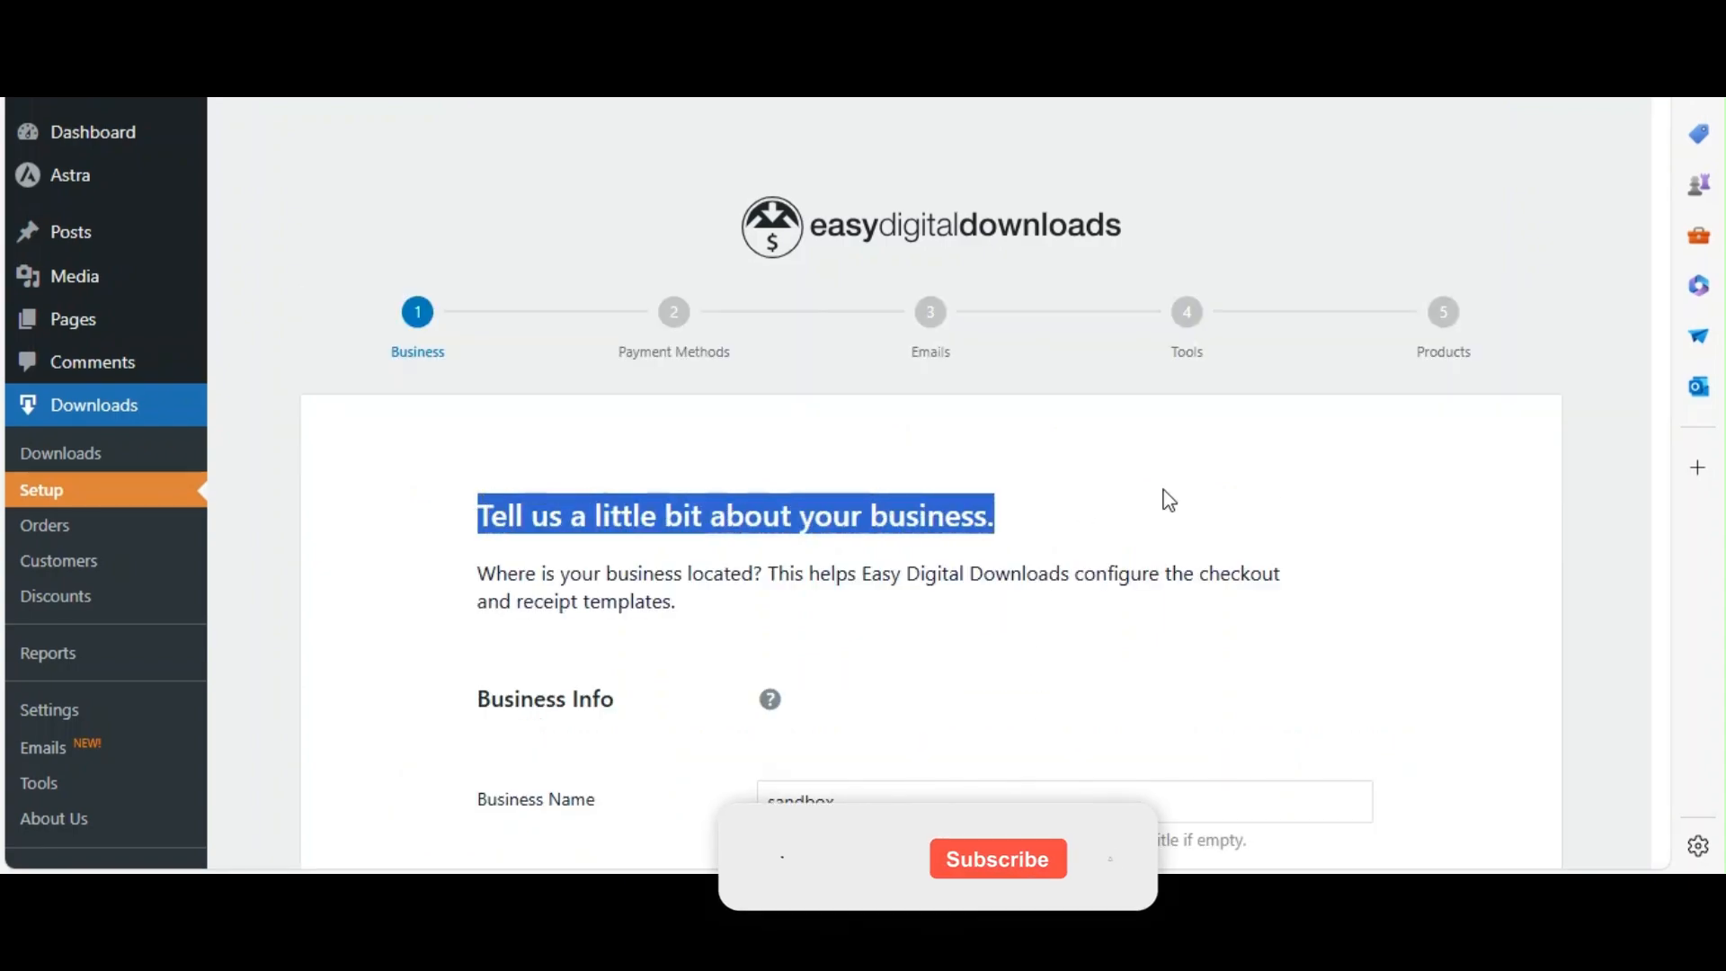
left_click(1264, 490)
scroll(1329, 512, "down", 8)
scroll(1333, 504, "down", 9)
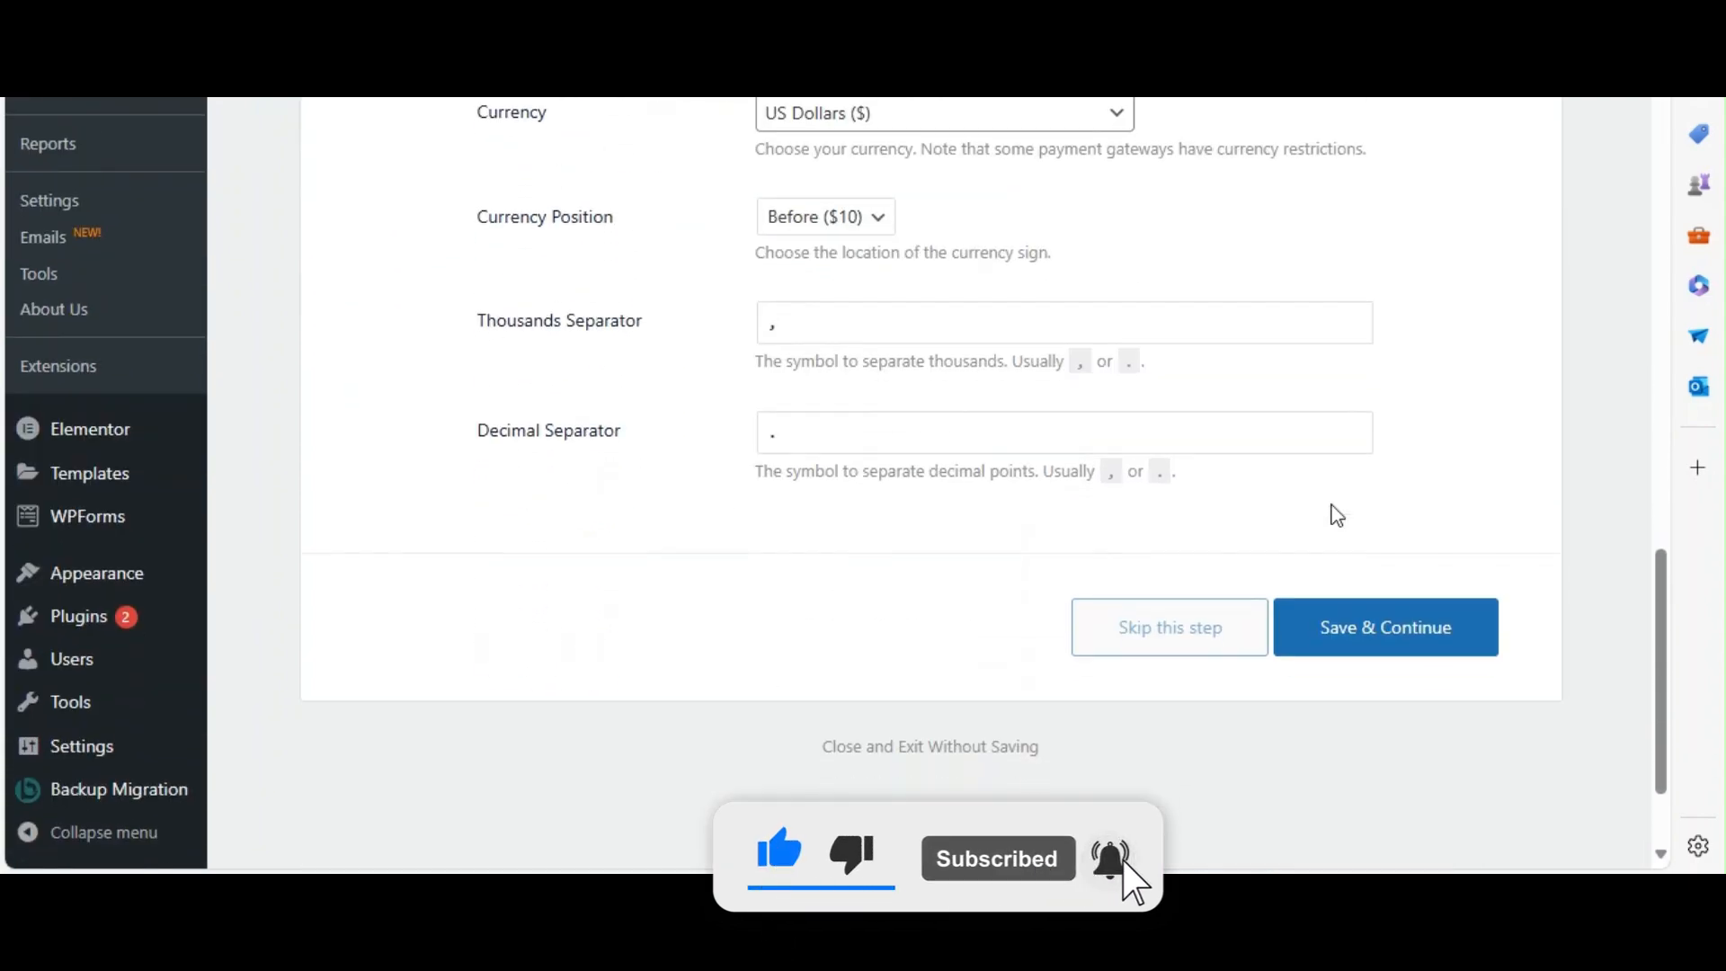
scroll(1335, 518, "down", 2)
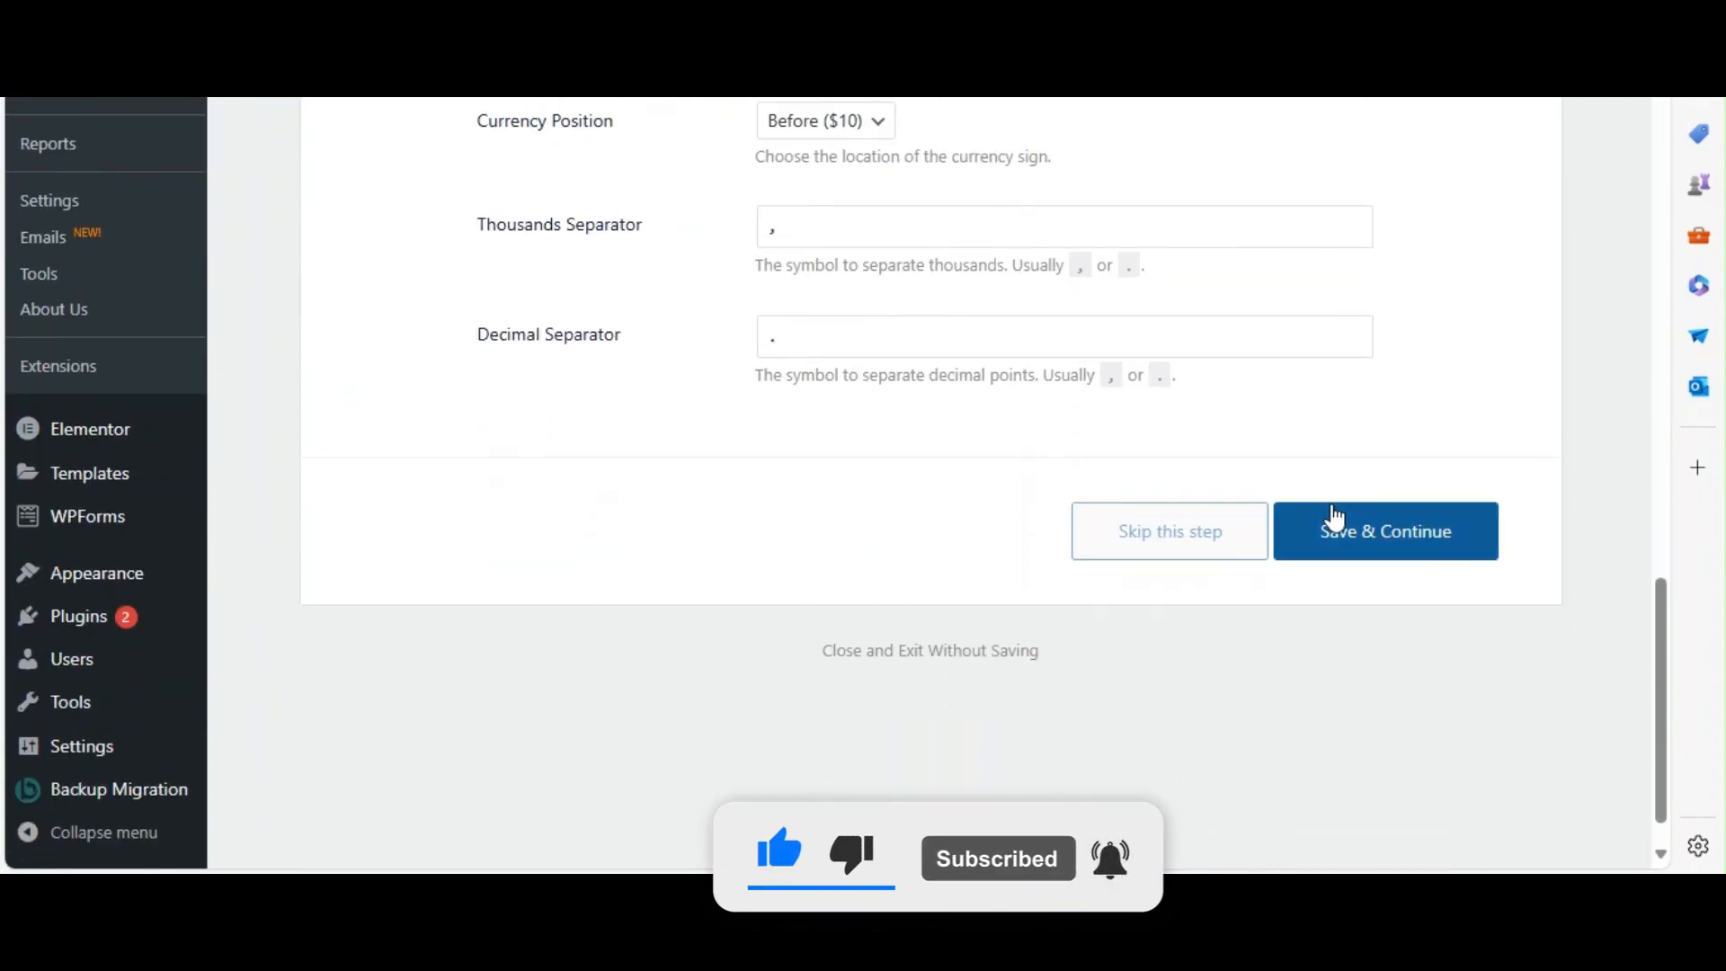
left_click(1382, 547)
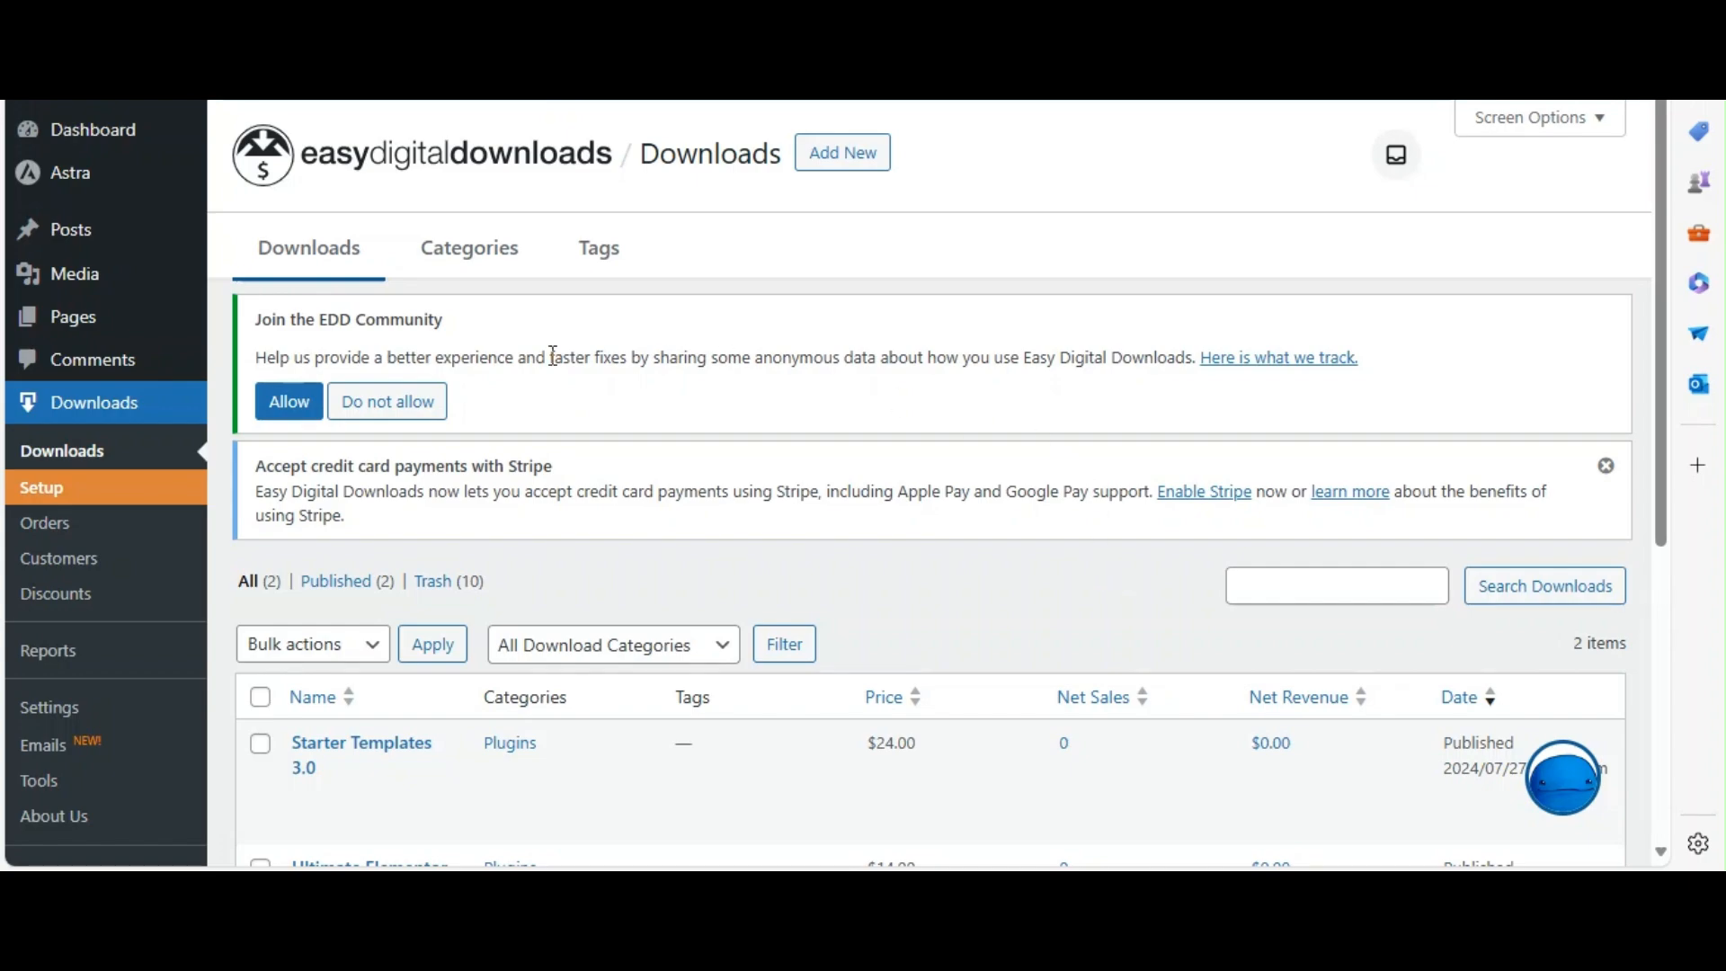
Start a new download product and review its name, description and pricing option fields.
left_click(860, 165)
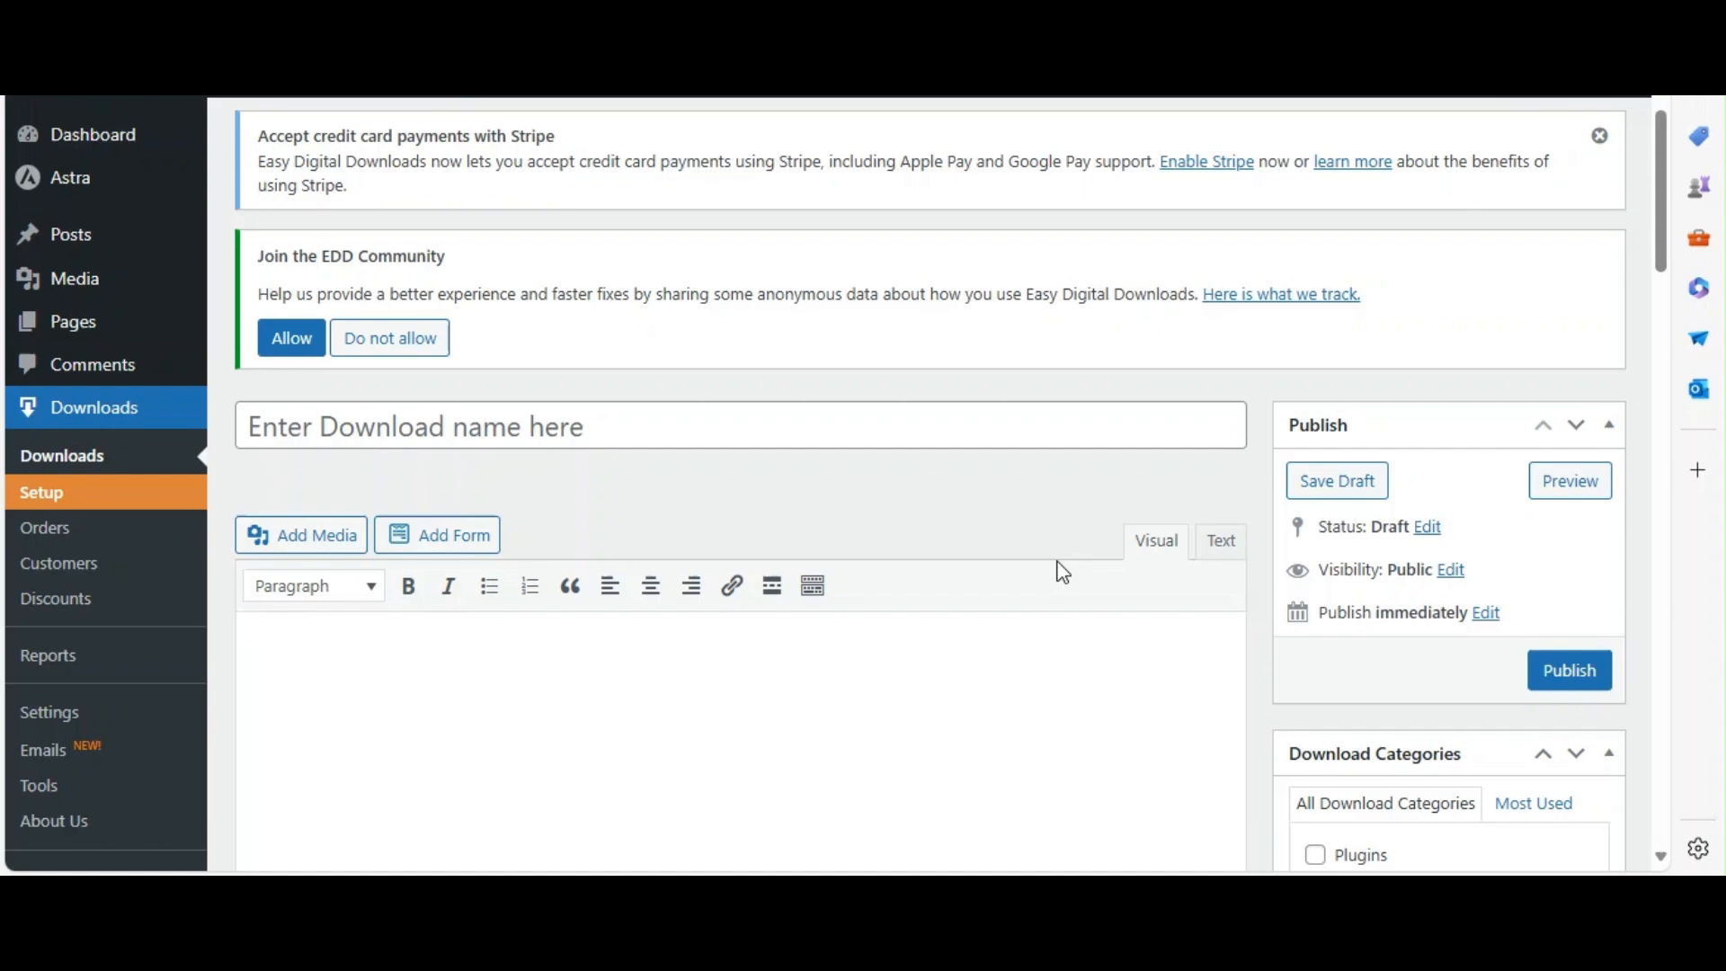
scroll(607, 457, "down", 3)
left_click(501, 420)
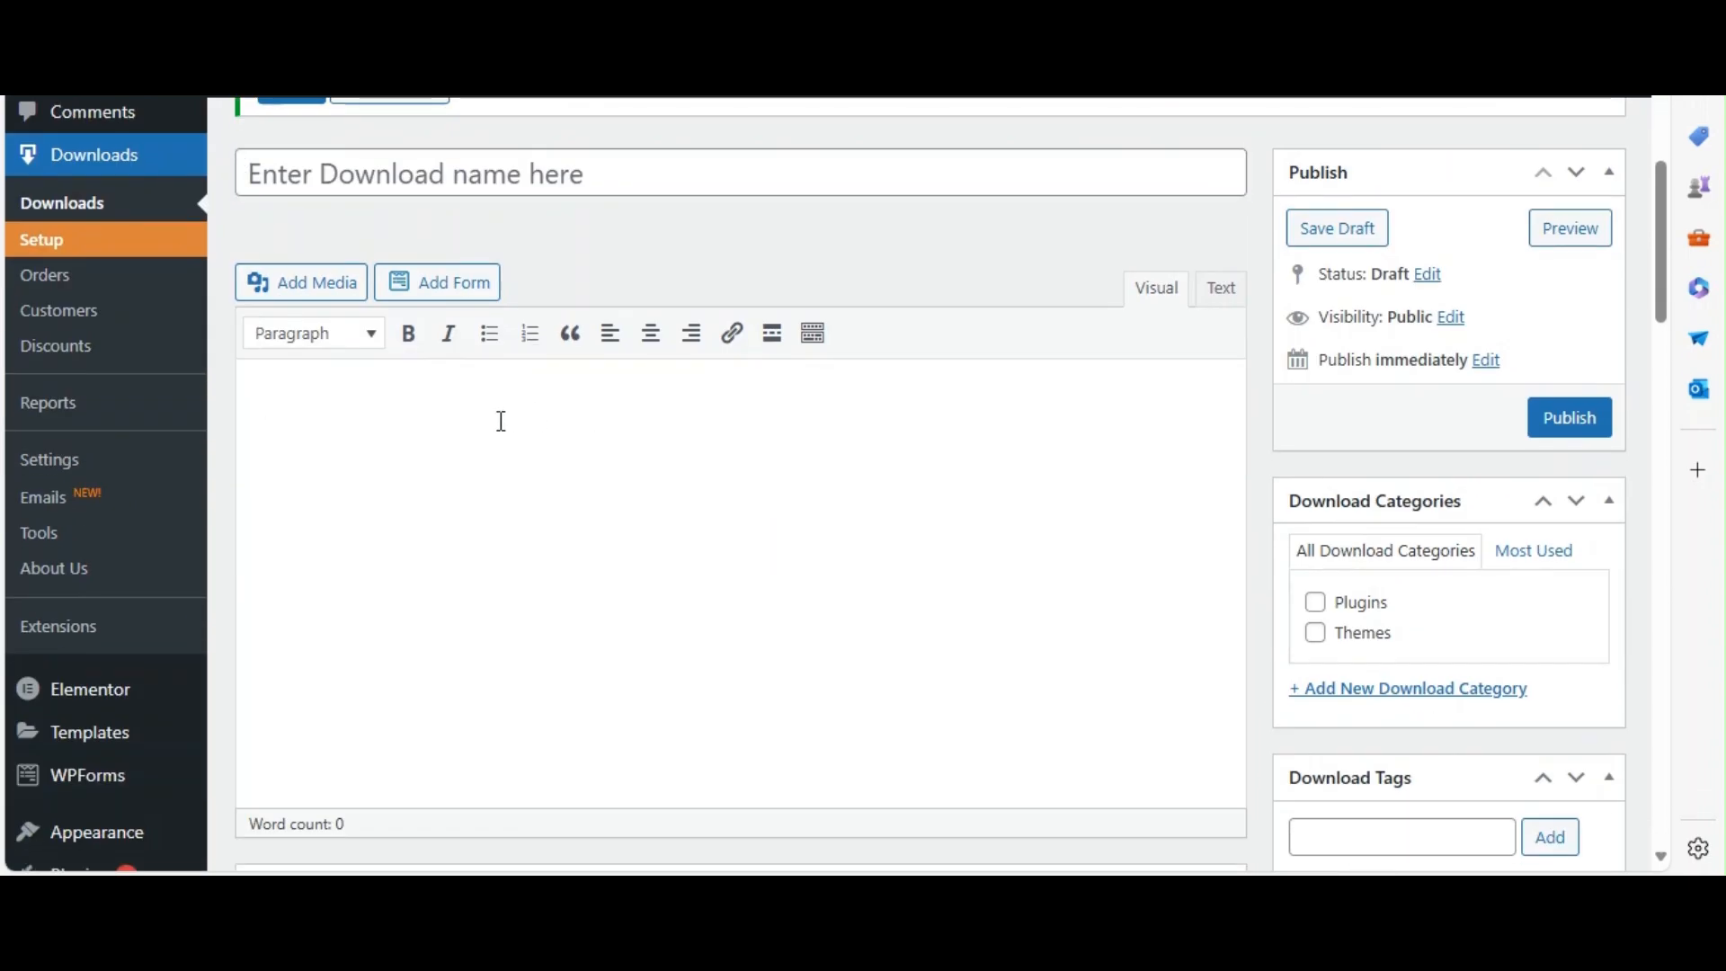
scroll(1125, 447, "down", 7)
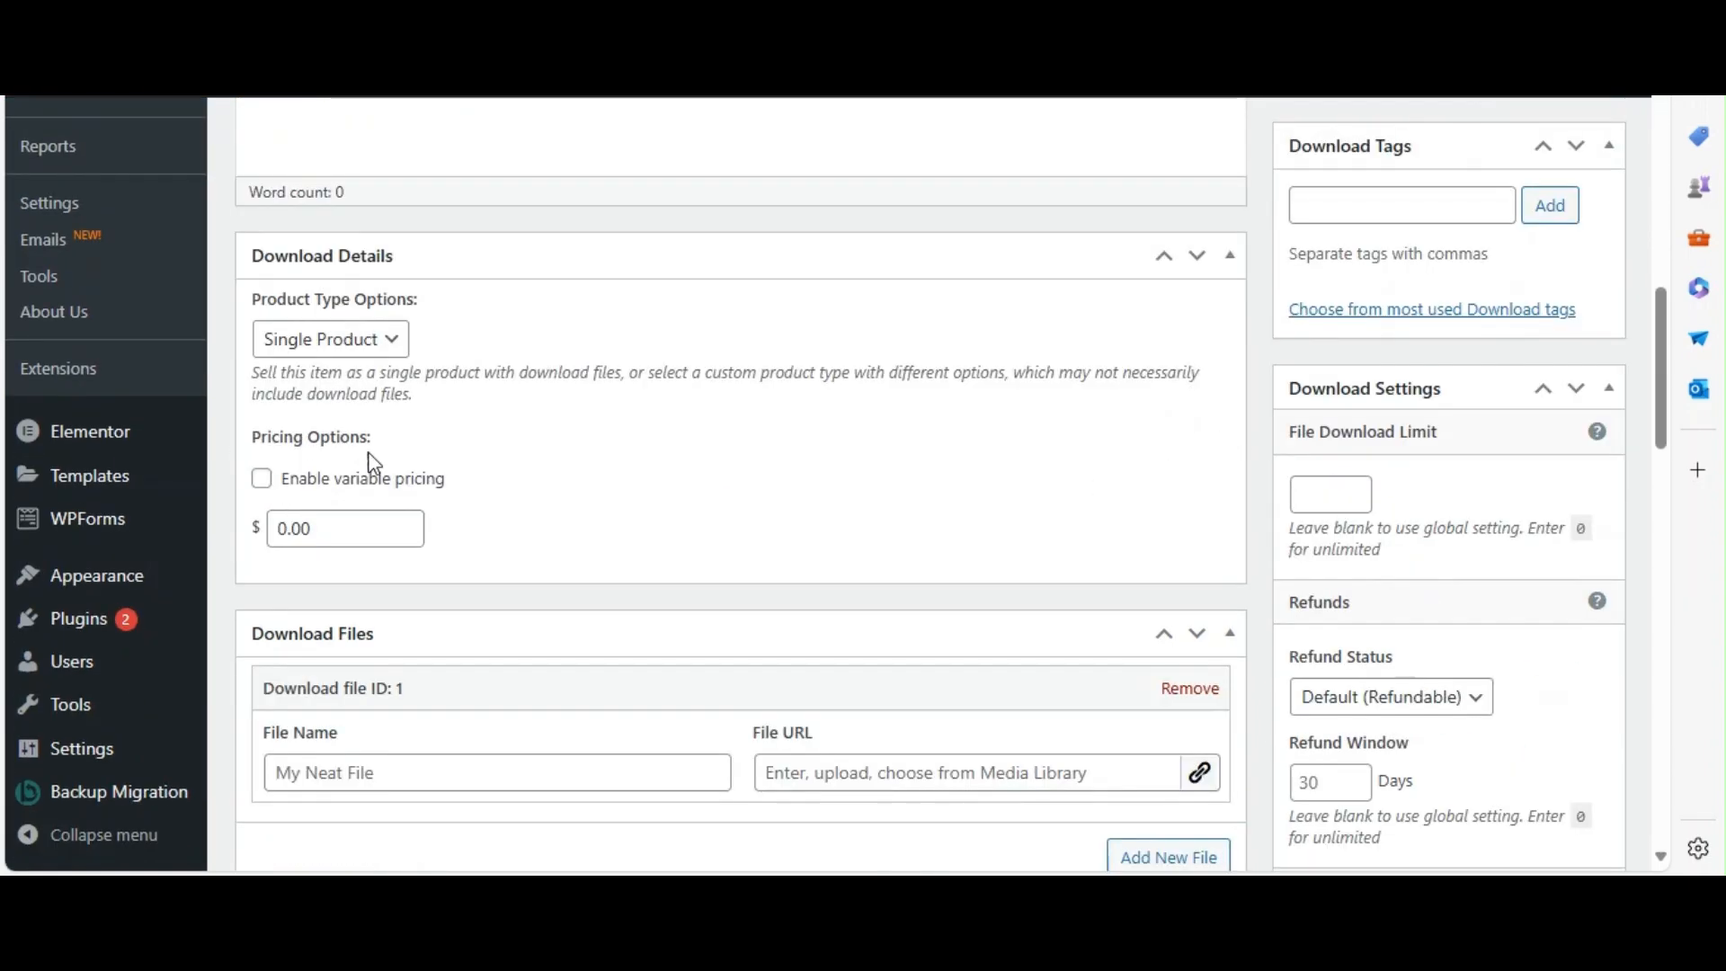
left_click_drag(372, 438, 254, 441)
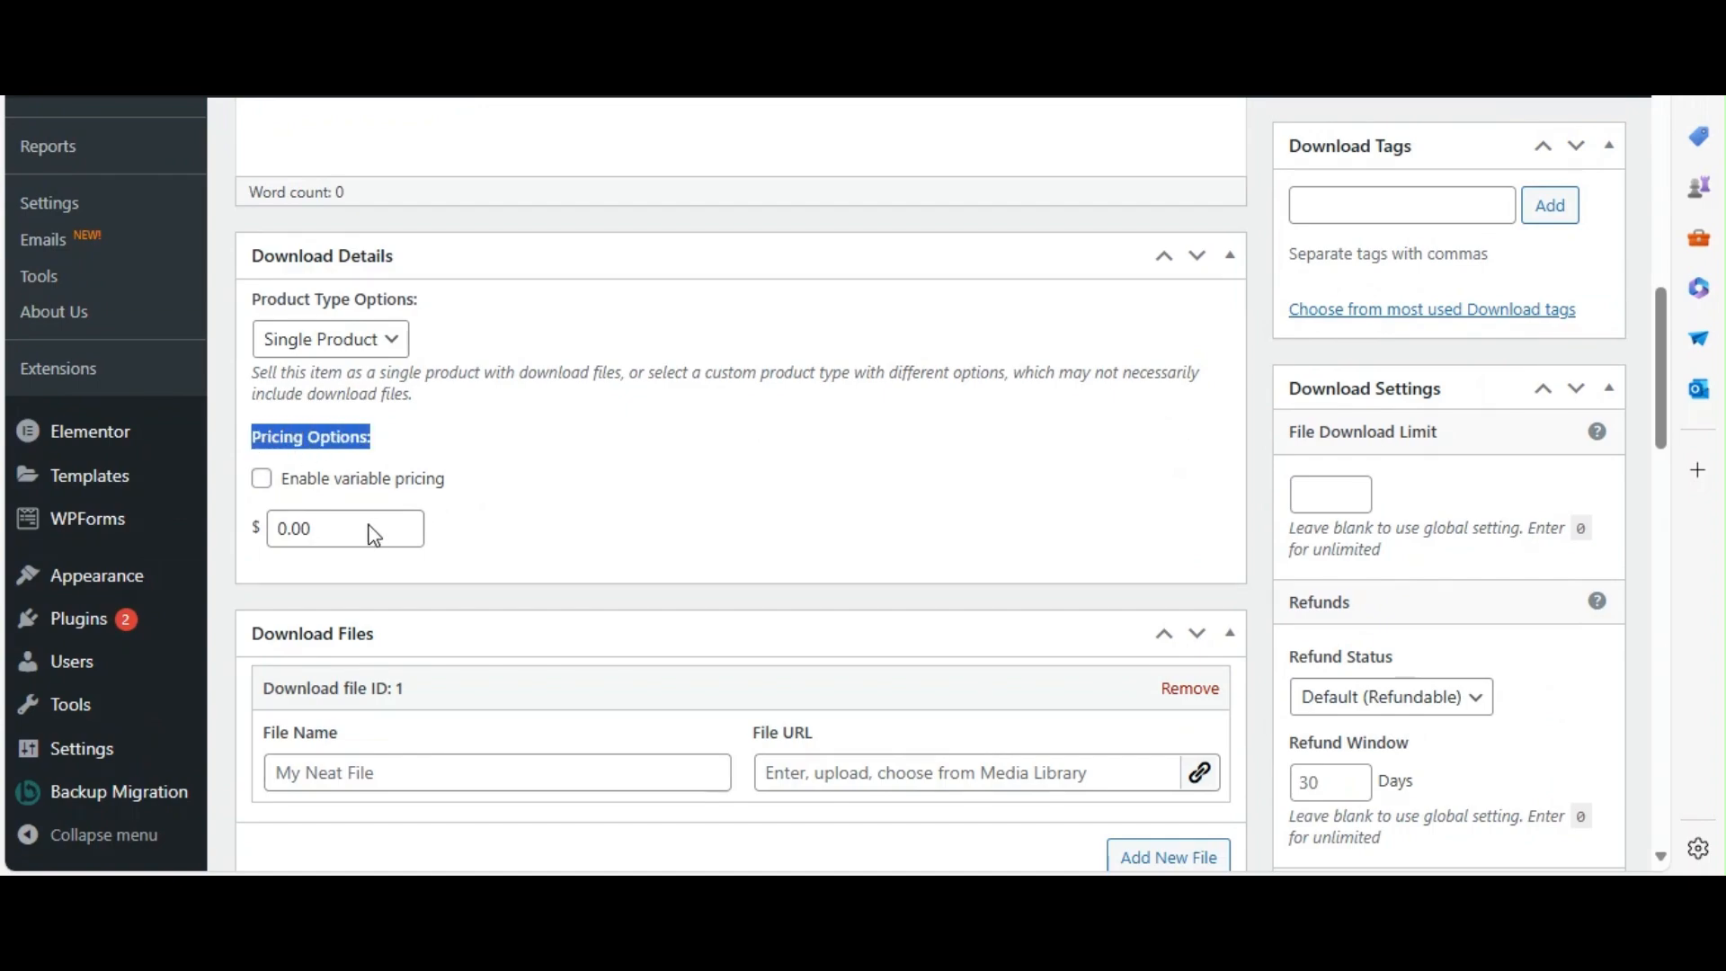
Examine the file name and file URL fields of the product's first download file.
left_click(989, 778)
scroll(1043, 701, "down", 3)
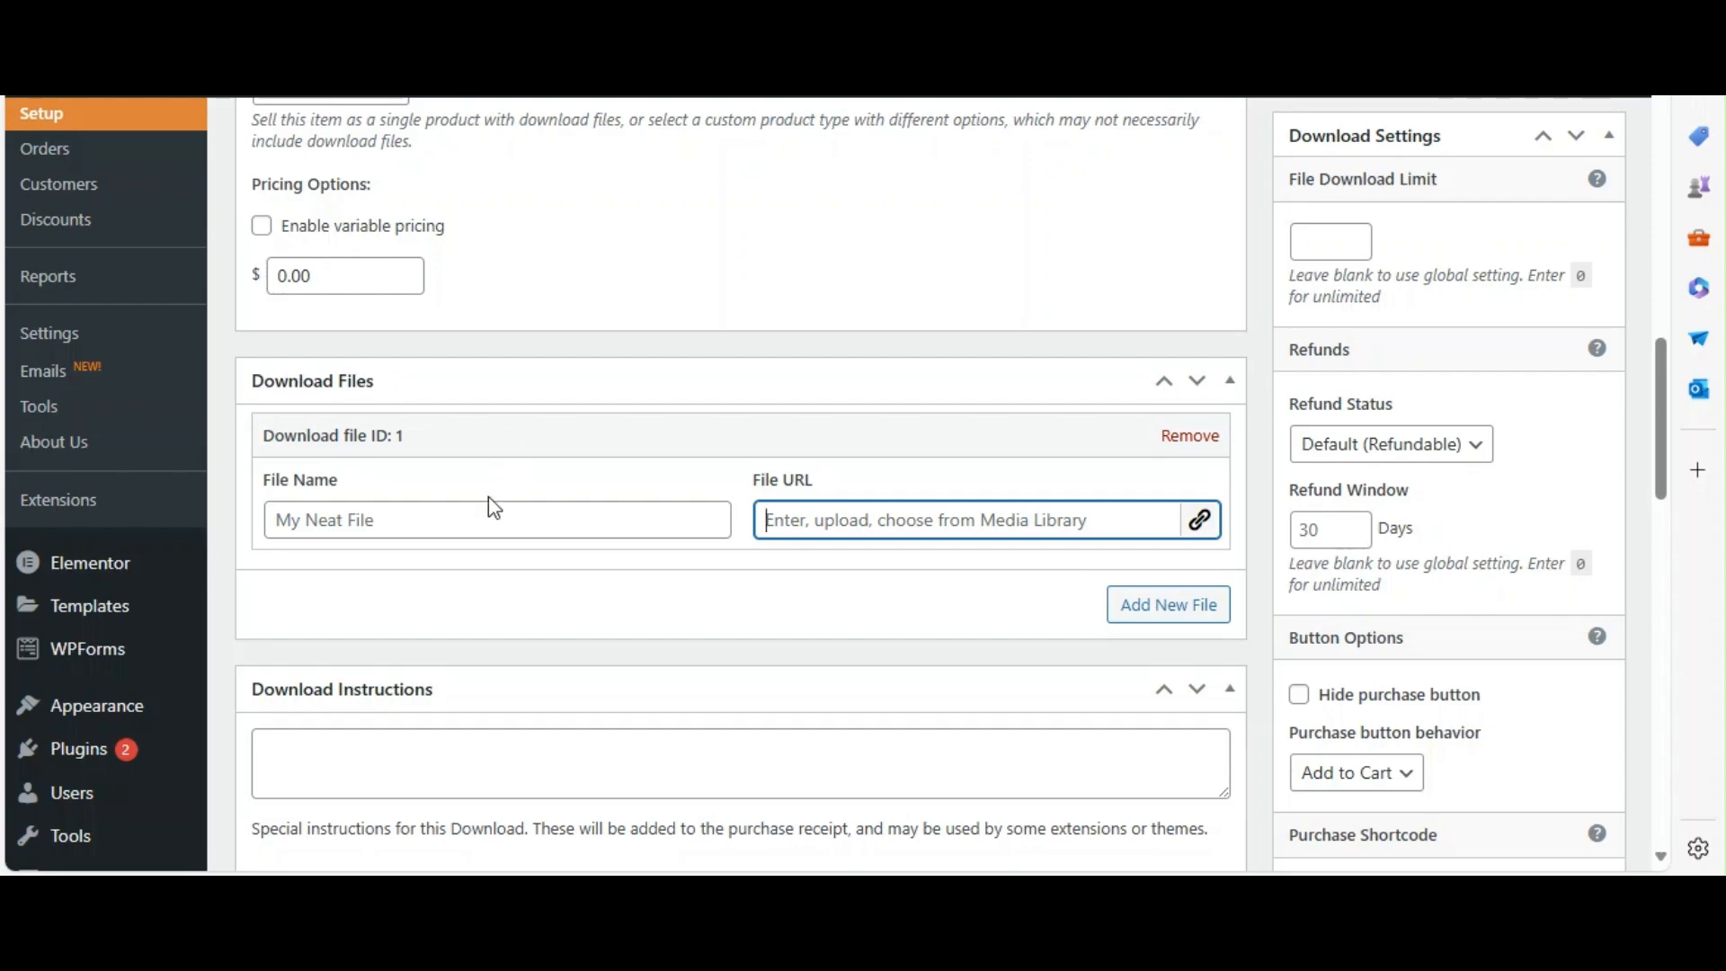
left_click(357, 523)
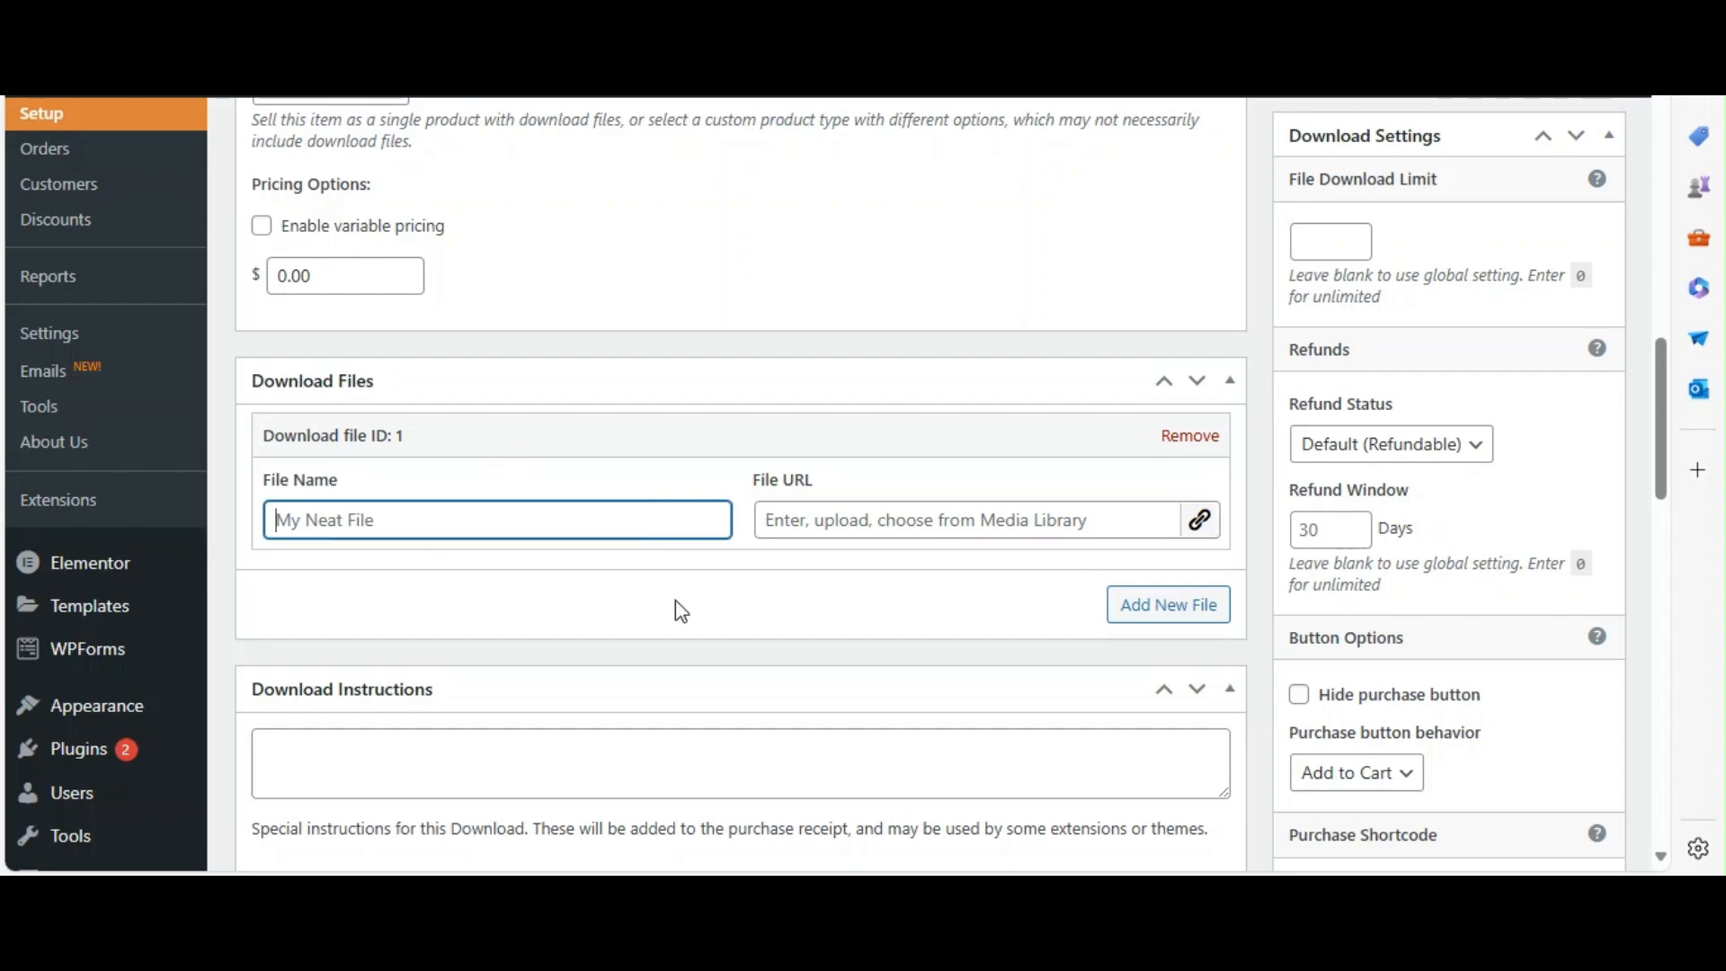
left_click(807, 509)
left_click_drag(816, 482, 753, 480)
left_click(919, 490)
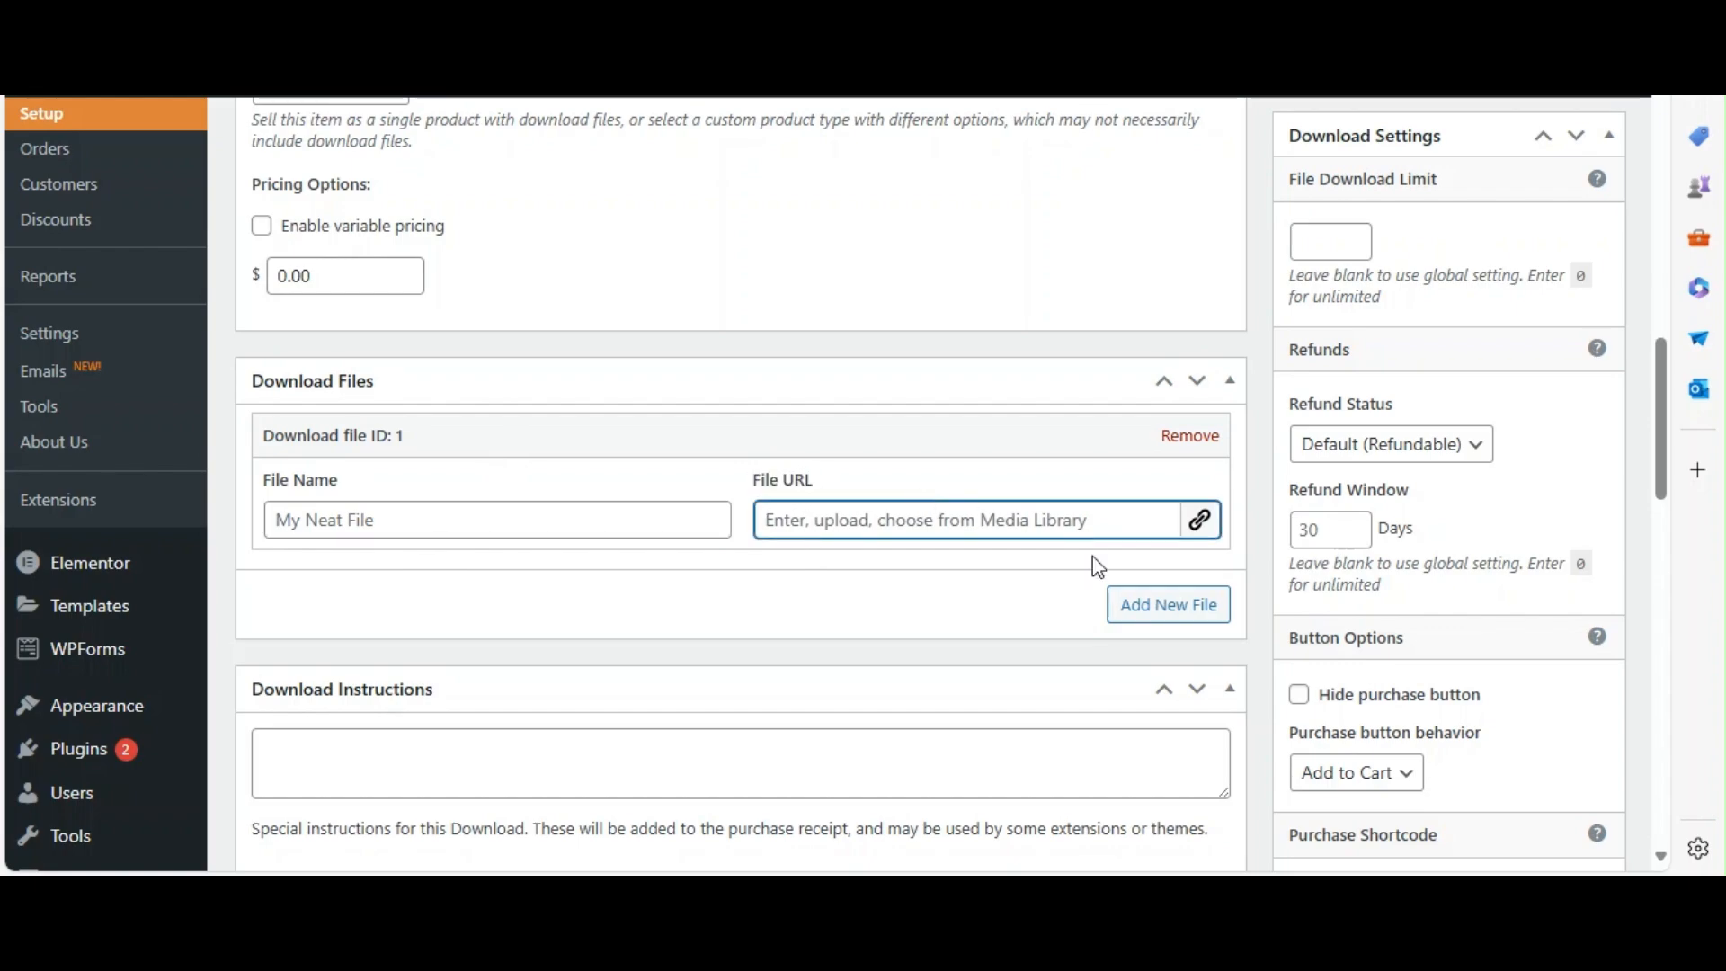
Add two more empty download file entries to the product and review the whole product form.
left_click(1162, 607)
left_click(1177, 760)
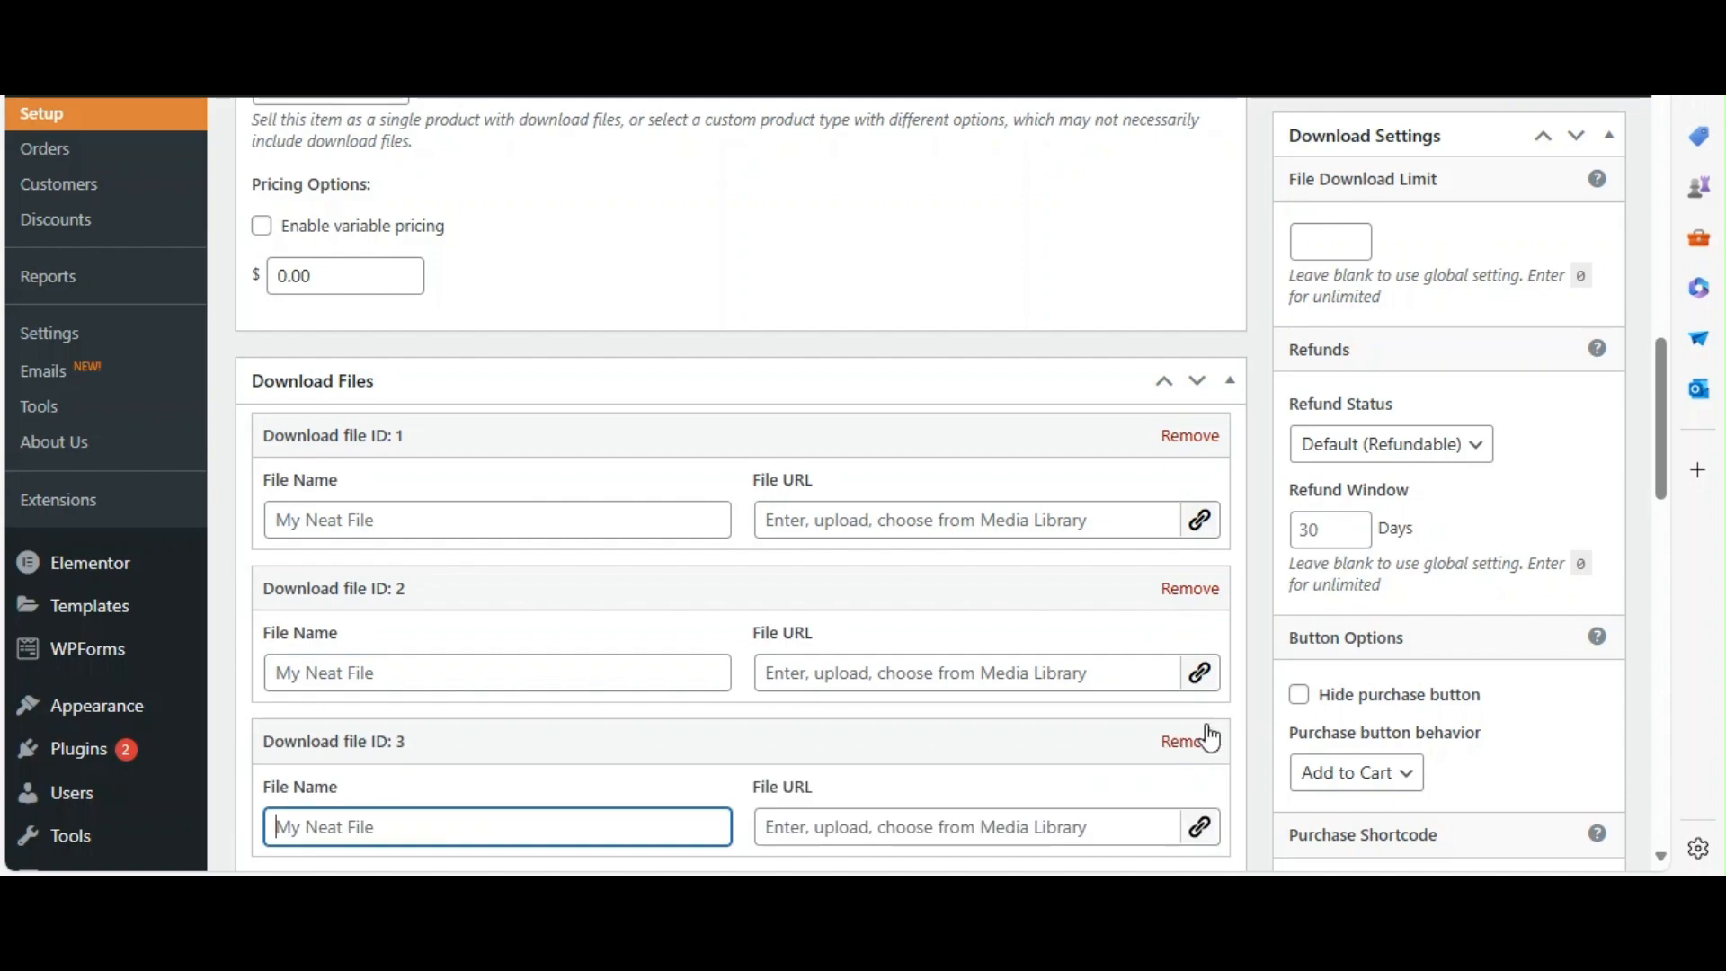
scroll(1232, 646, "down", 2)
left_click(1238, 647)
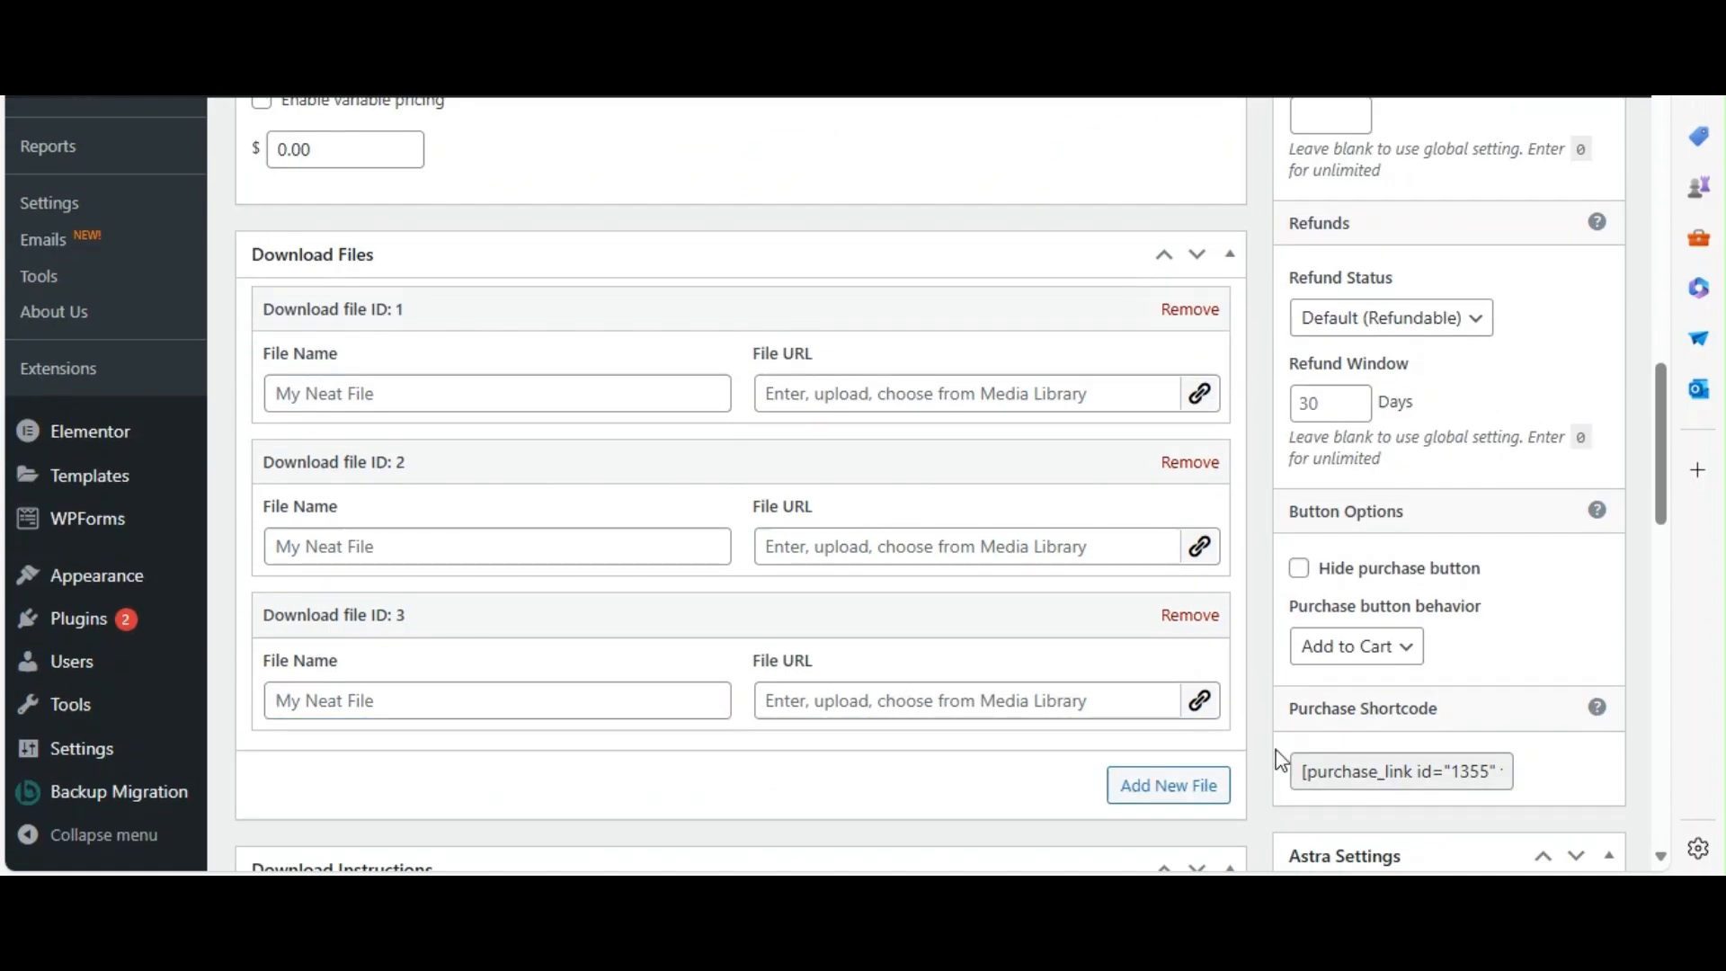
scroll(1281, 759, "up", 10)
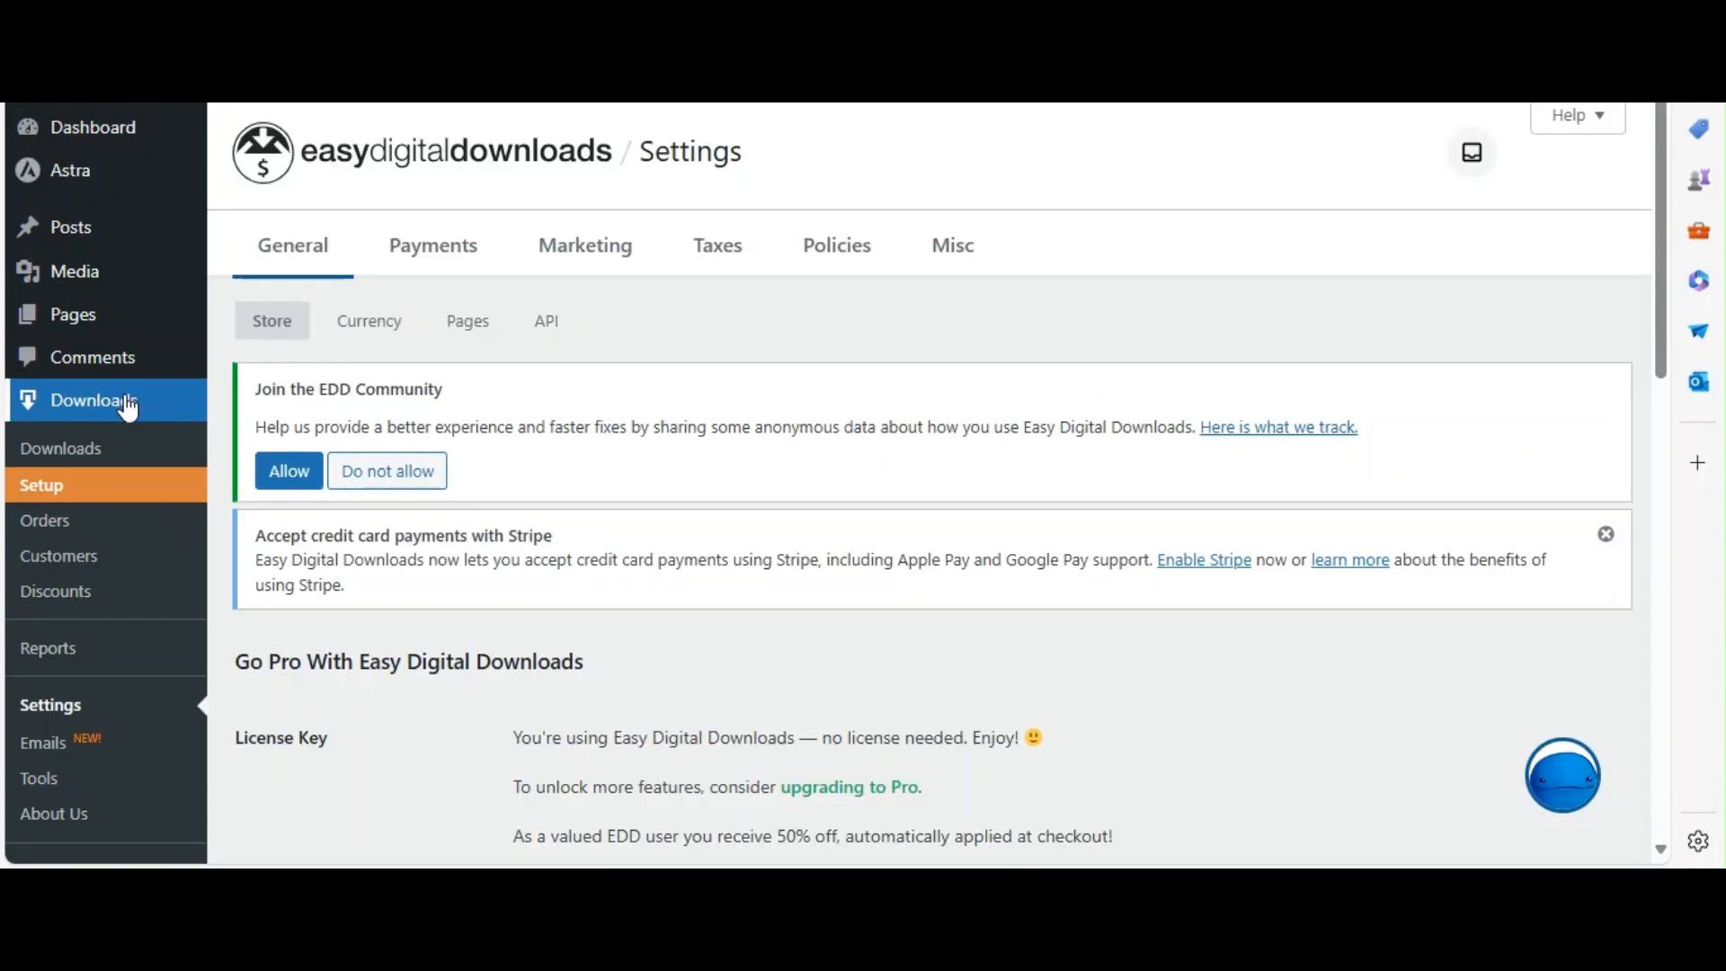
Go to the store's payment settings, review the PayPal connection options and save the changes.
left_click(465, 265)
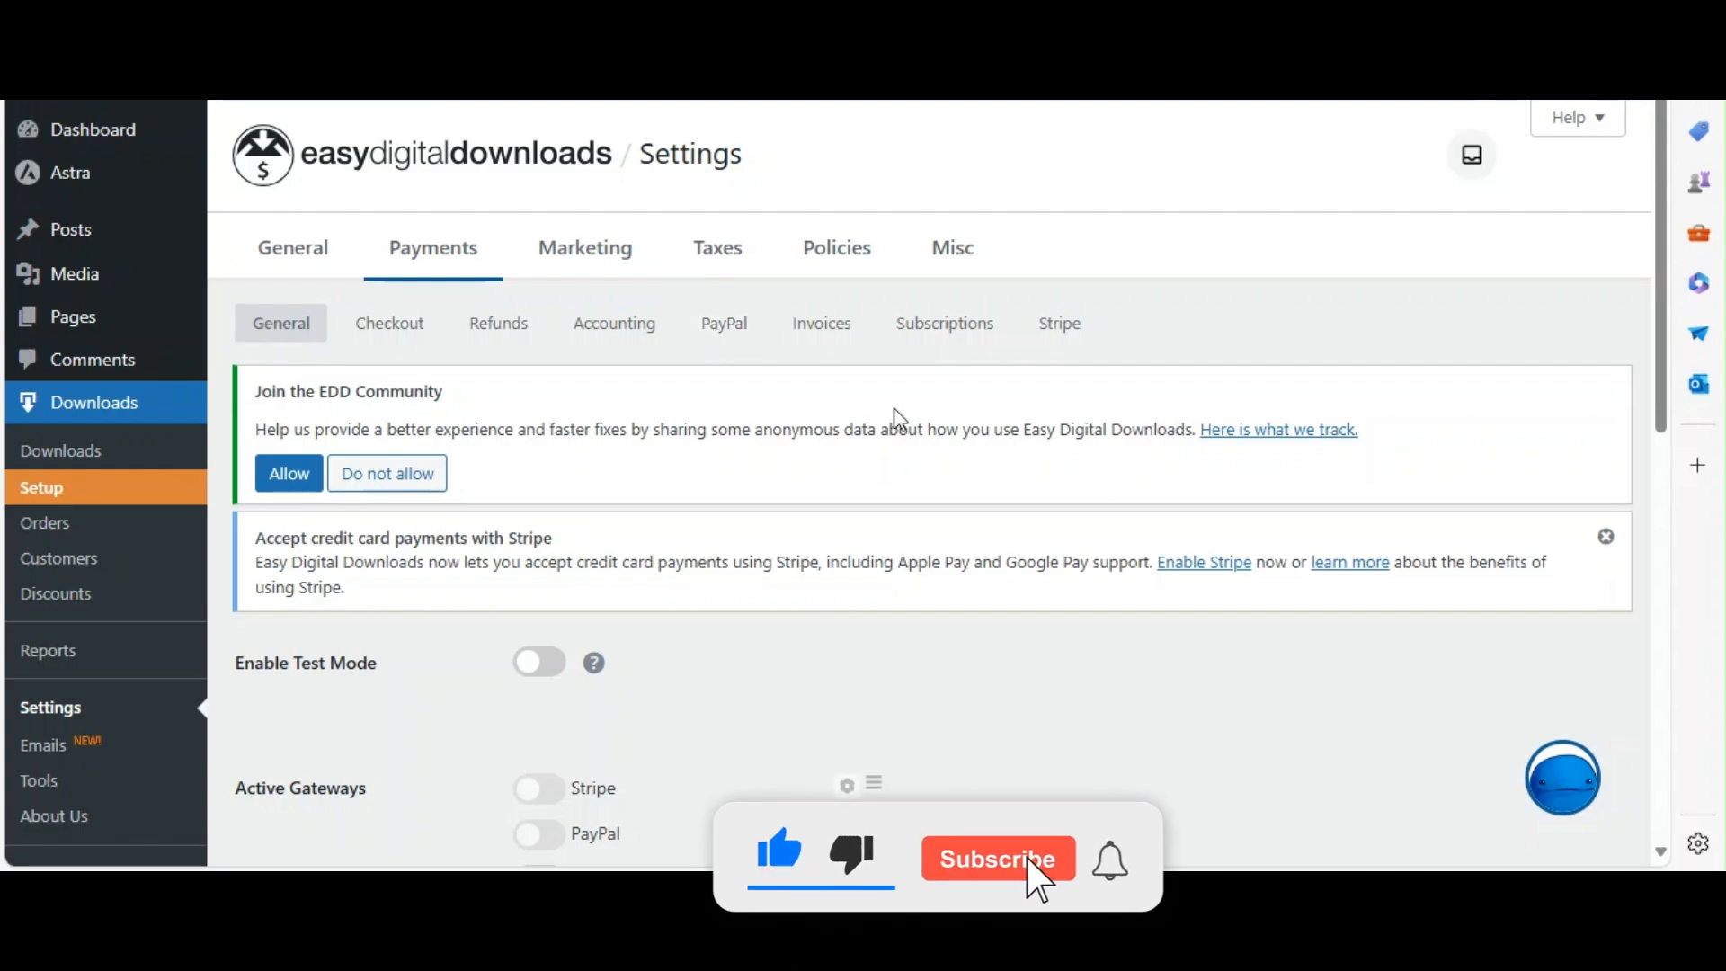
scroll(895, 408, "down", 1)
scroll(899, 418, "down", 5)
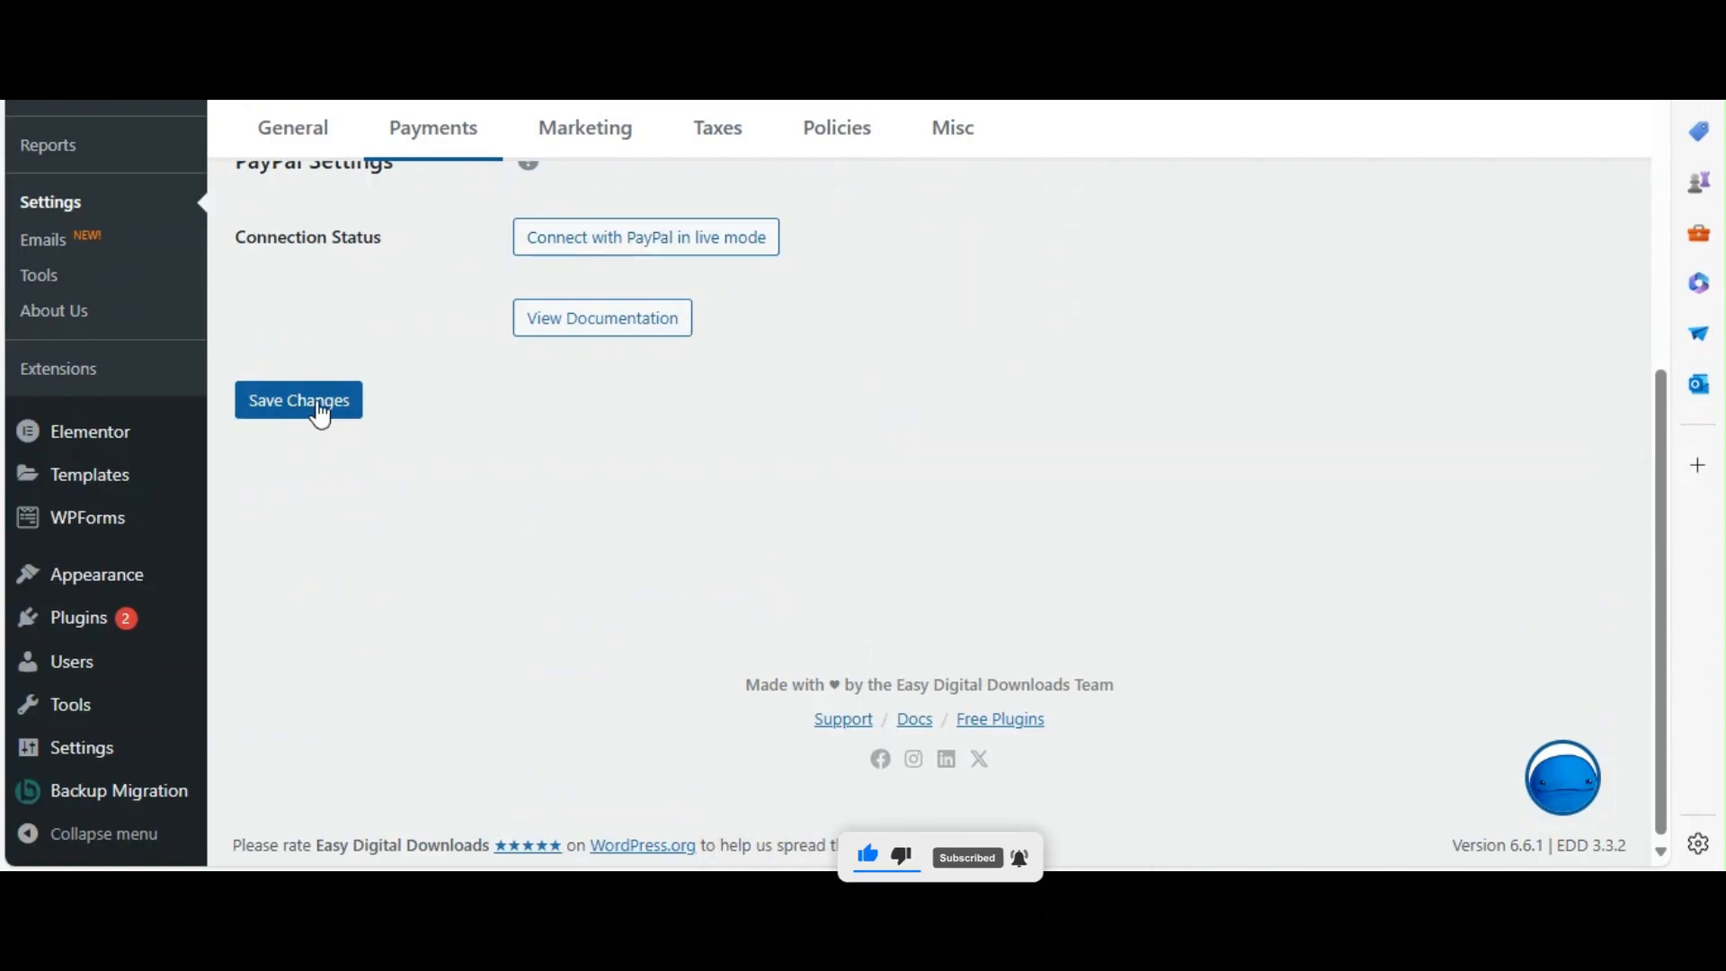
left_click(316, 404)
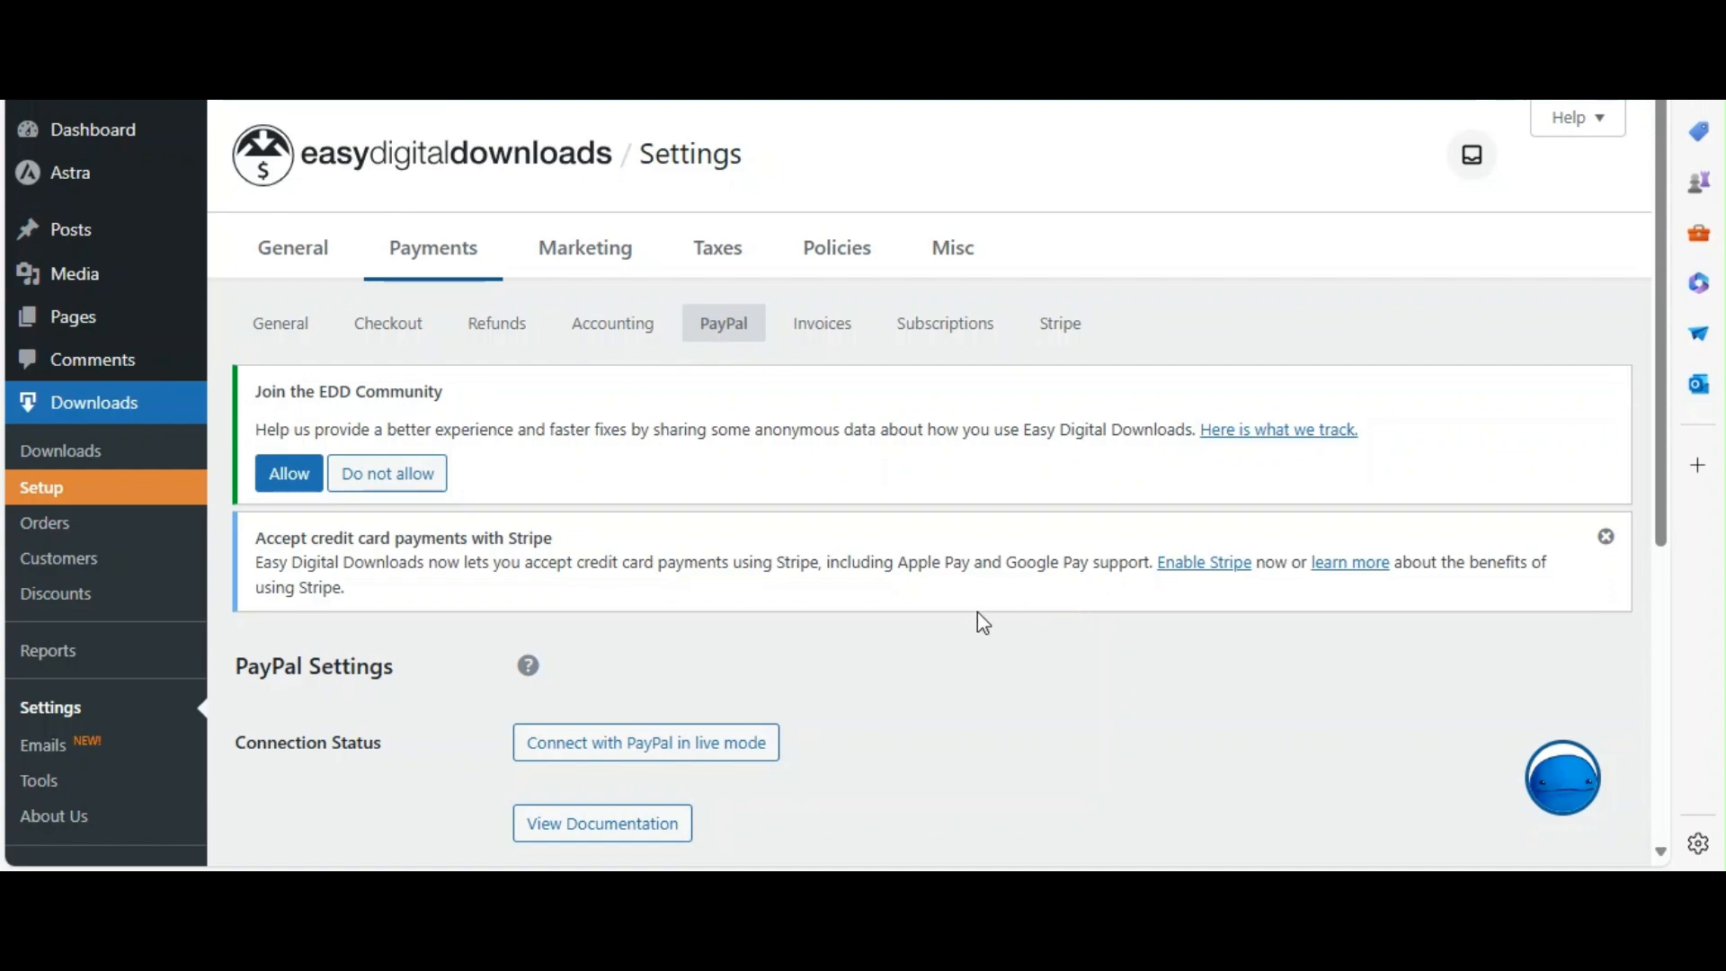
Review the checkout payment settings through to the banned emails section and save the changes.
left_click(400, 338)
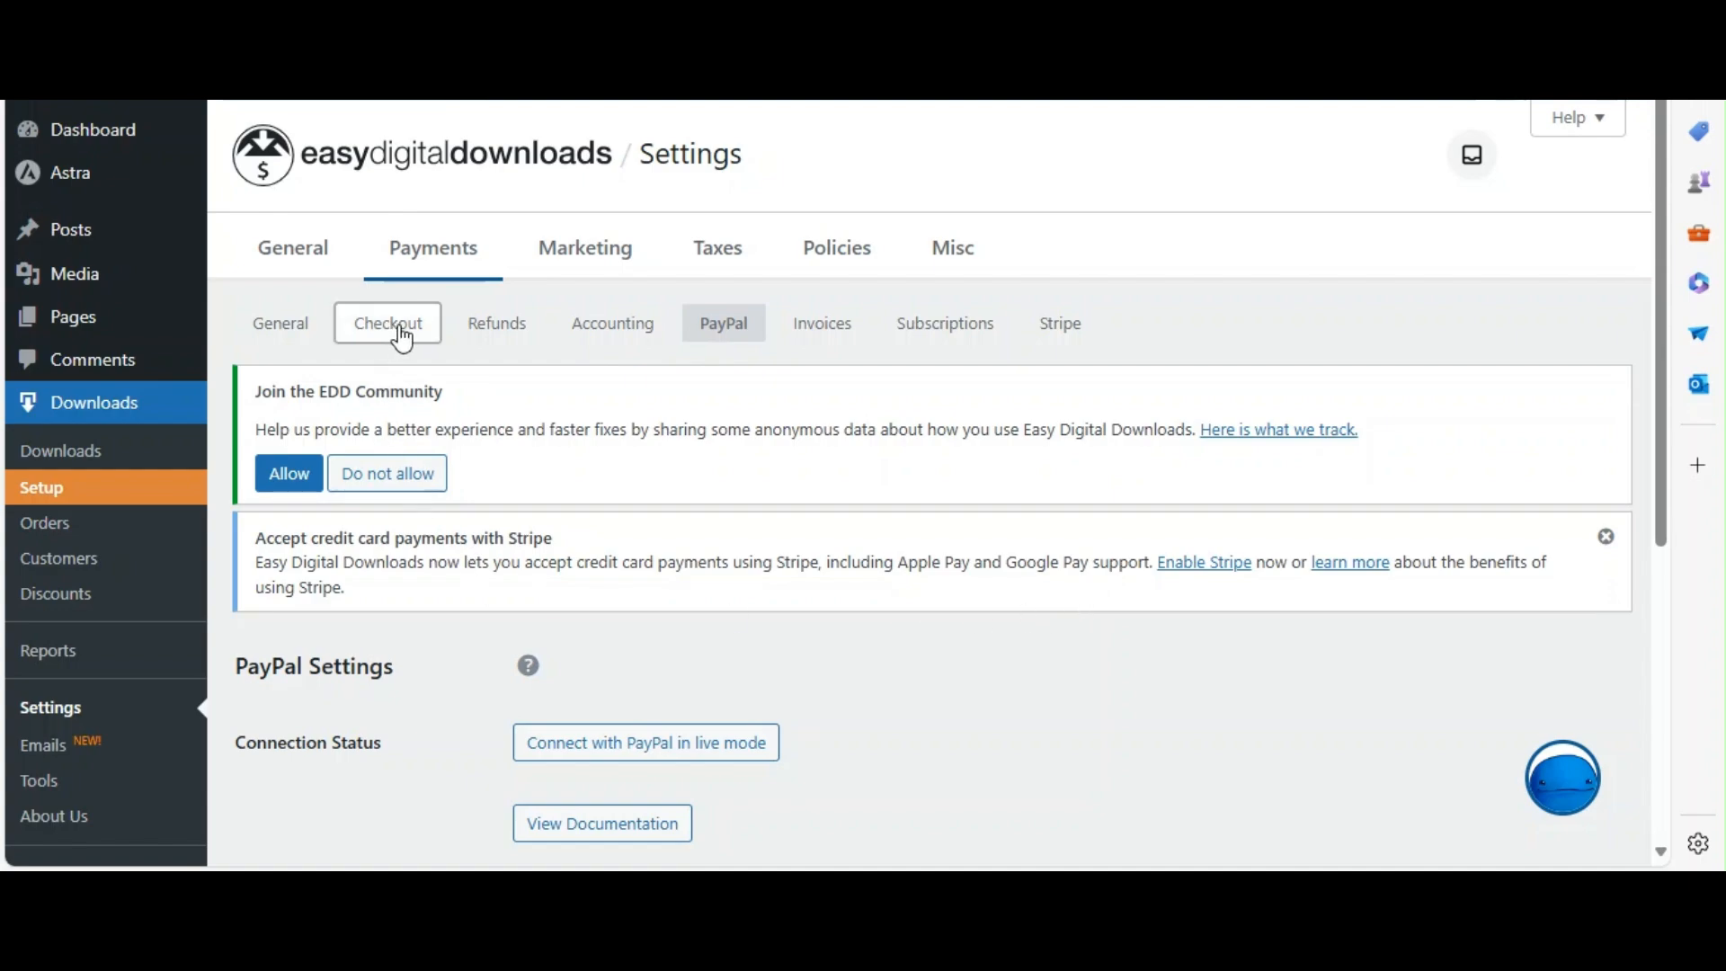
scroll(1200, 586, "down", 1)
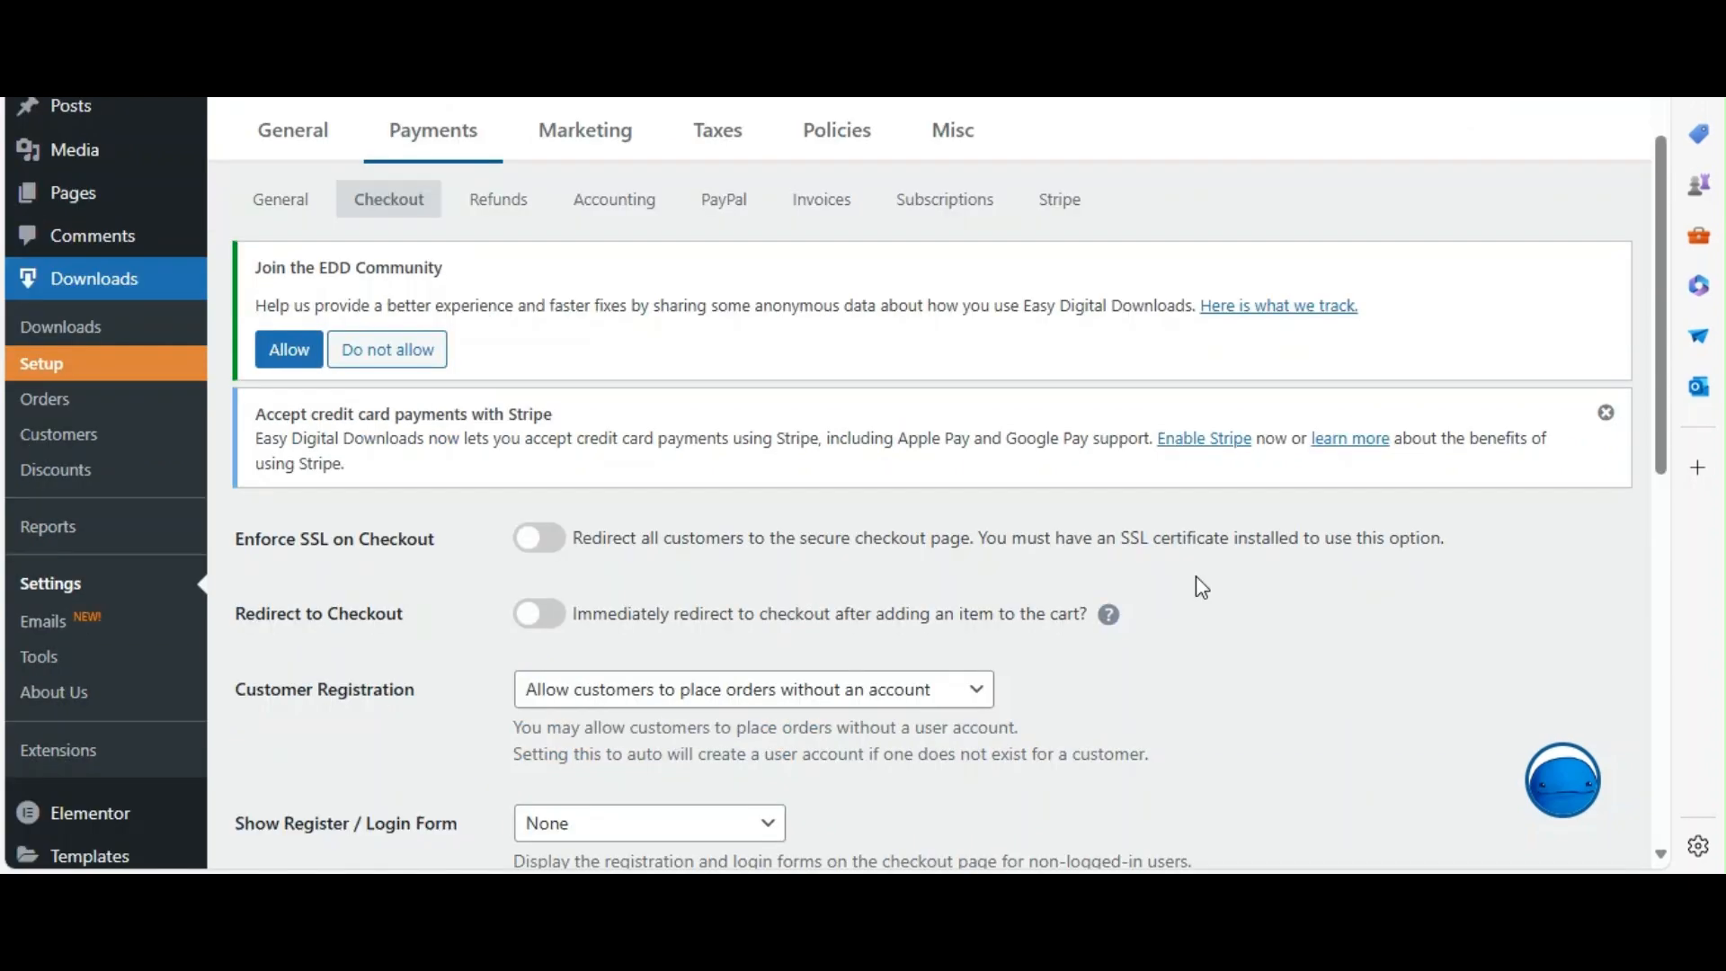
scroll(1627, 514, "down", 10)
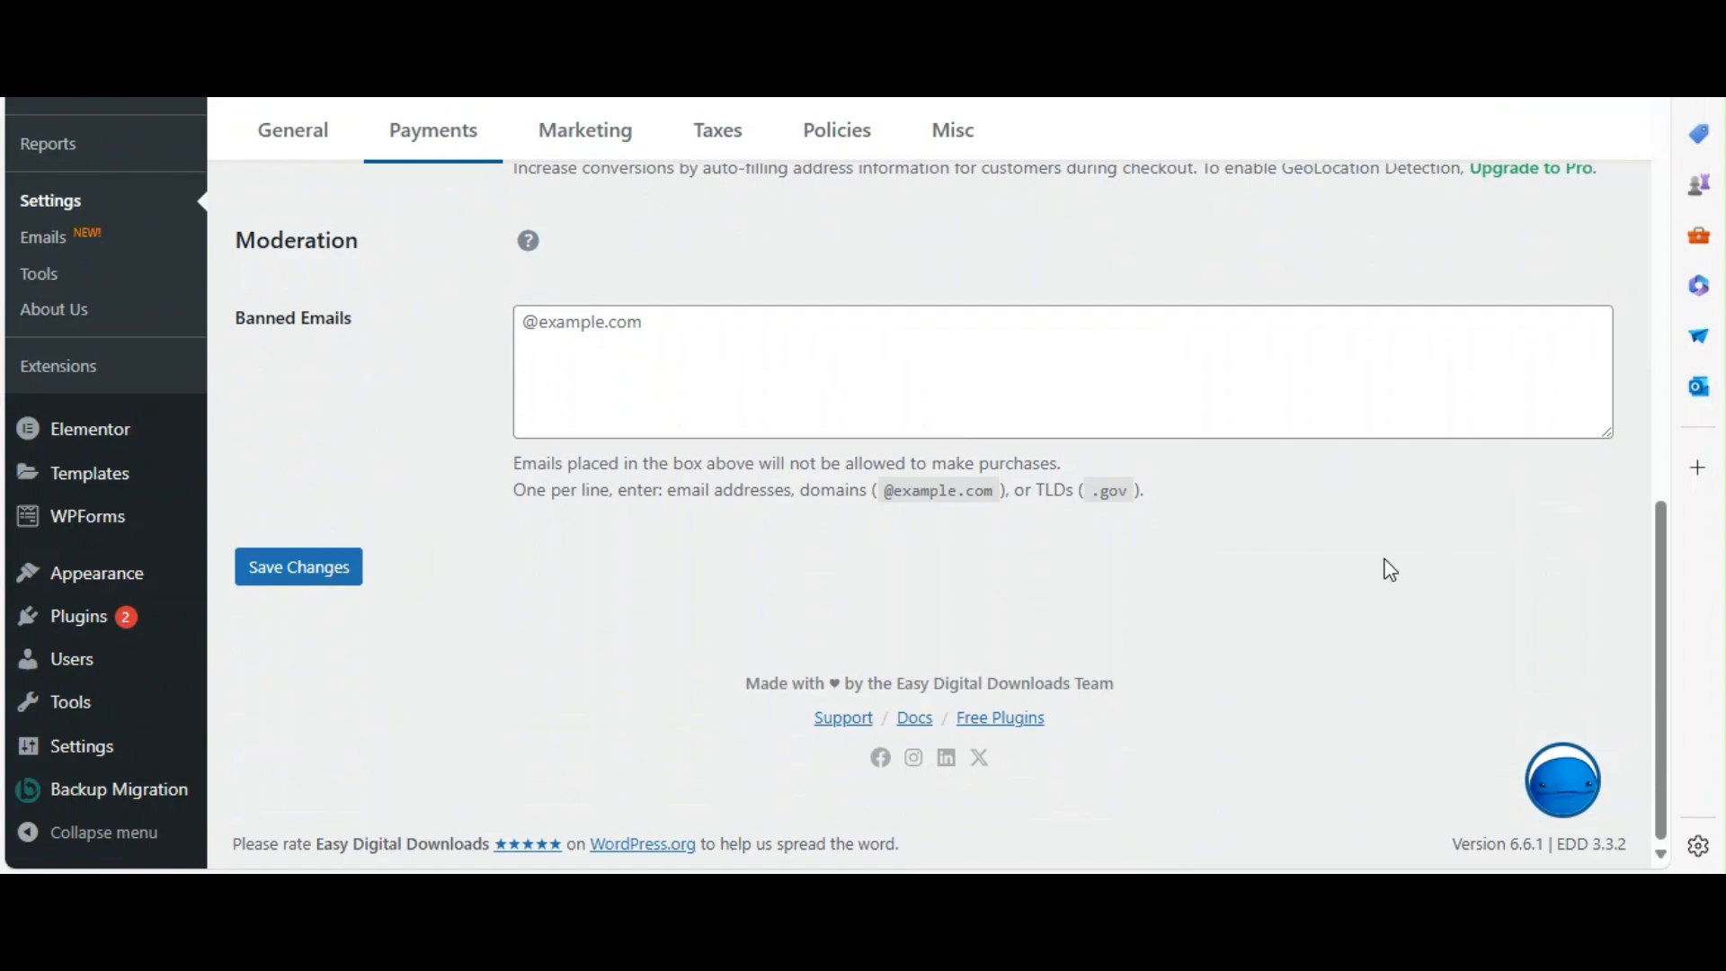
left_click(298, 574)
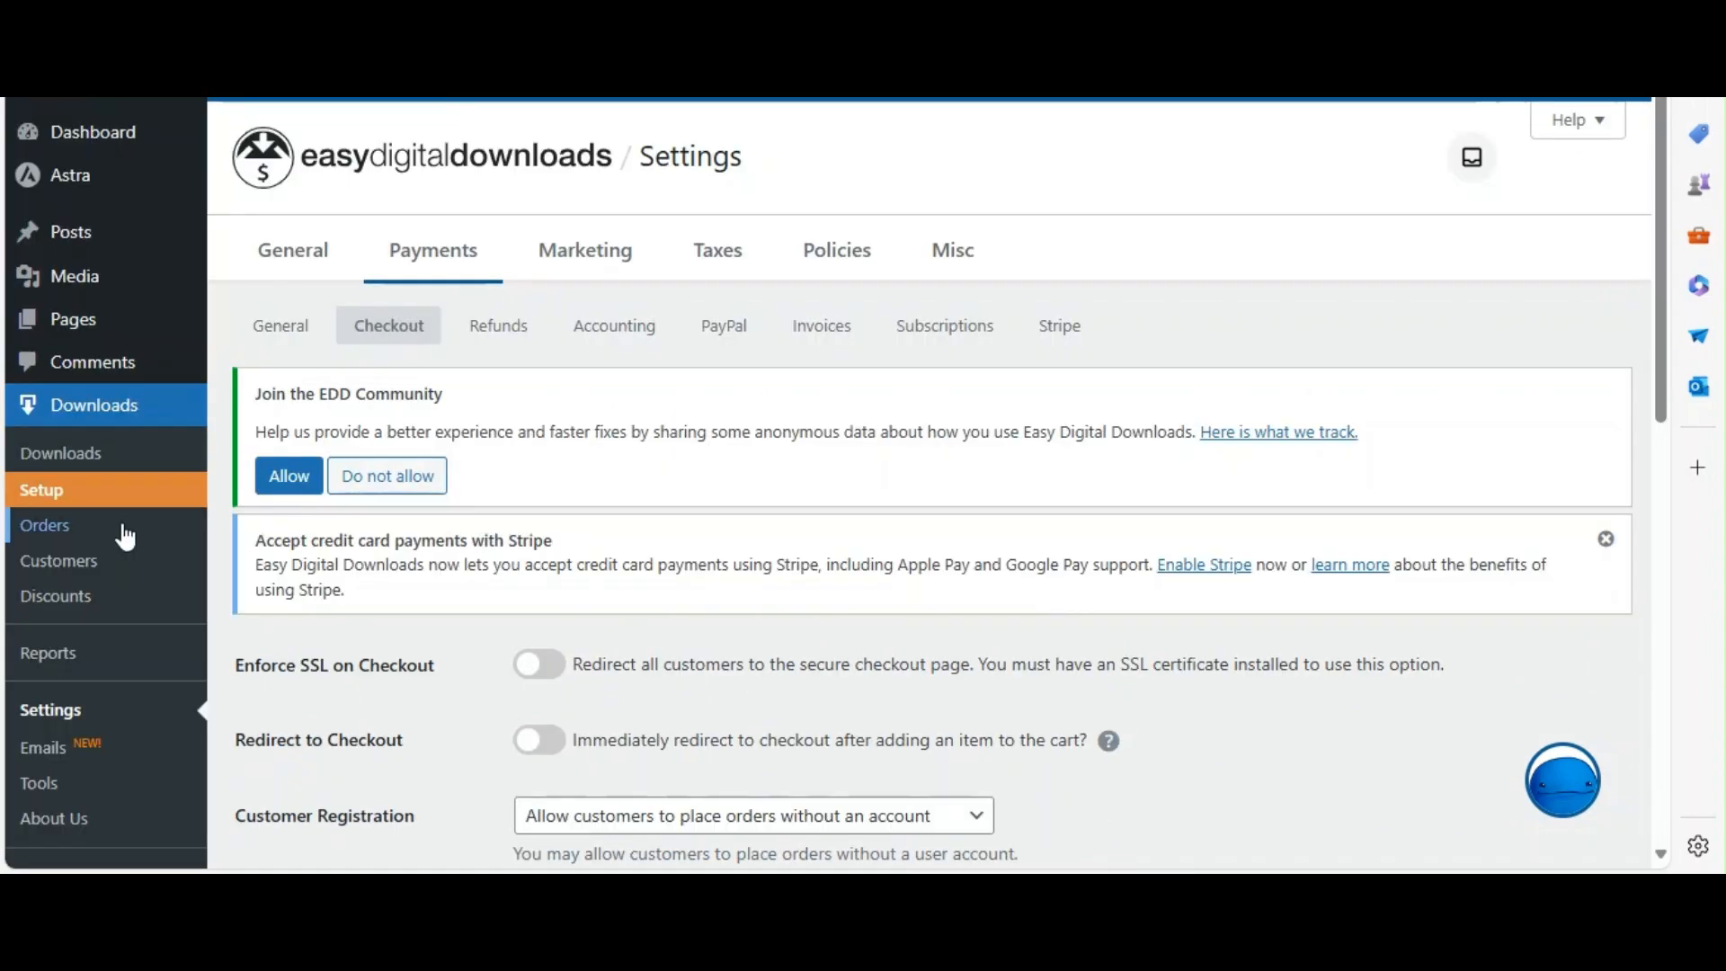
Look over the store's orders list, and open the downloads list and the customers page.
left_click(139, 527)
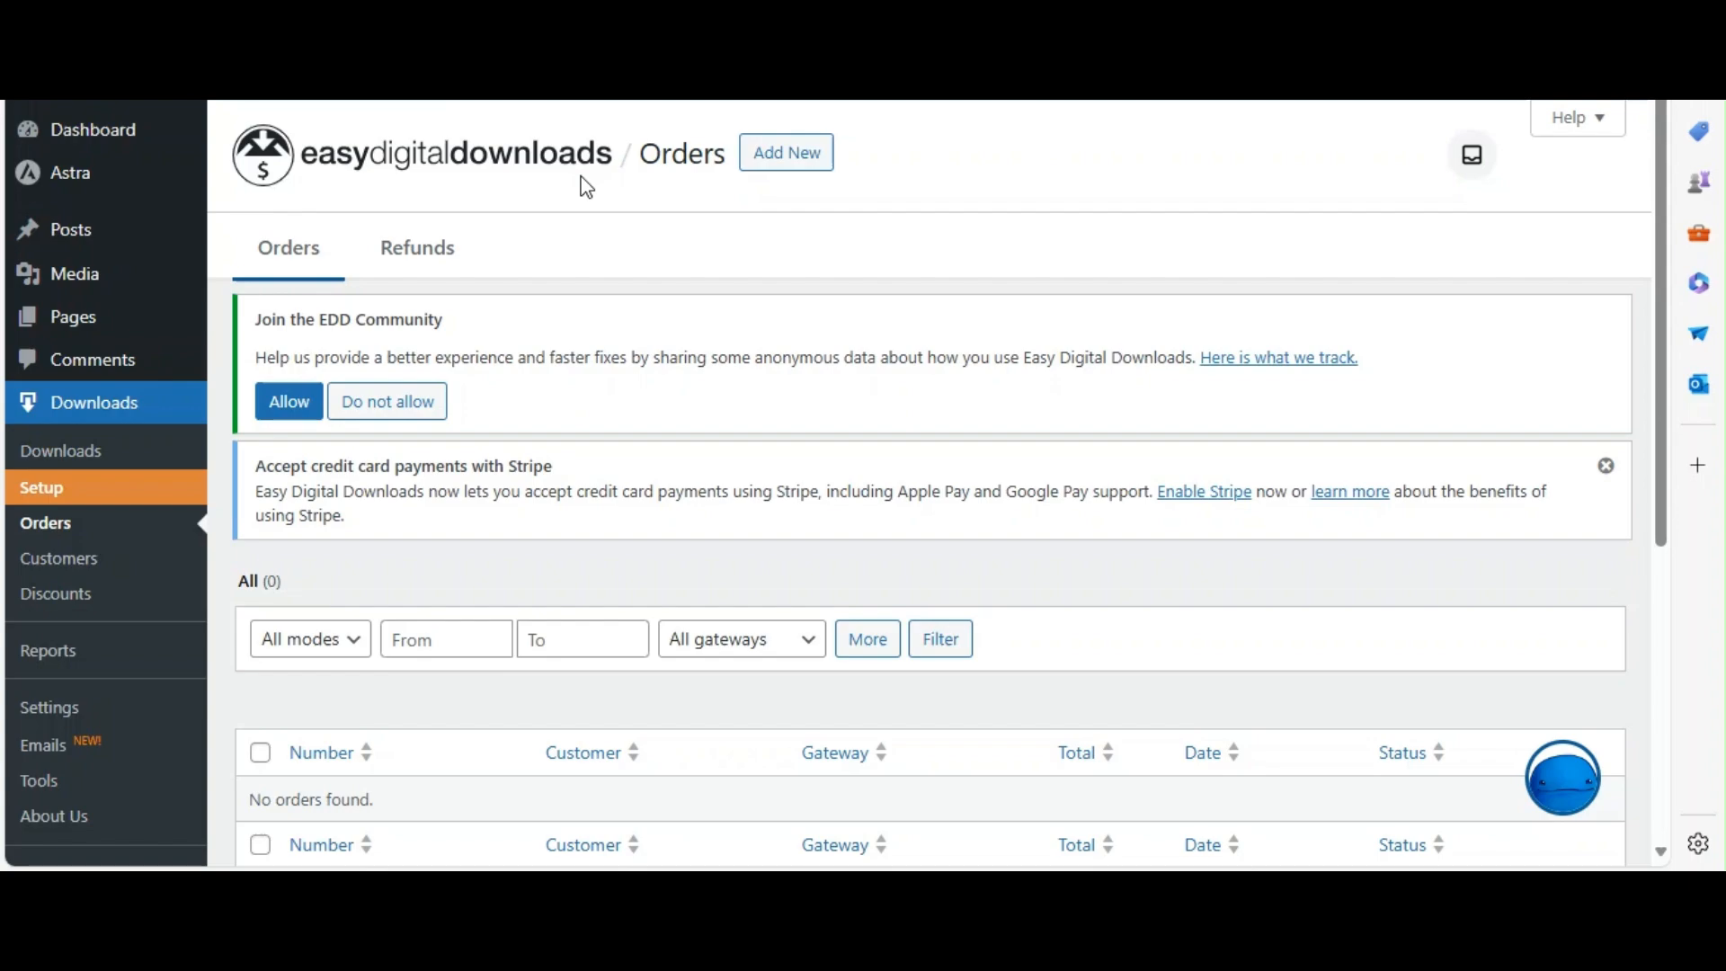
left_click_drag(629, 167, 762, 187)
left_click(934, 199)
scroll(1277, 222, "down", 2)
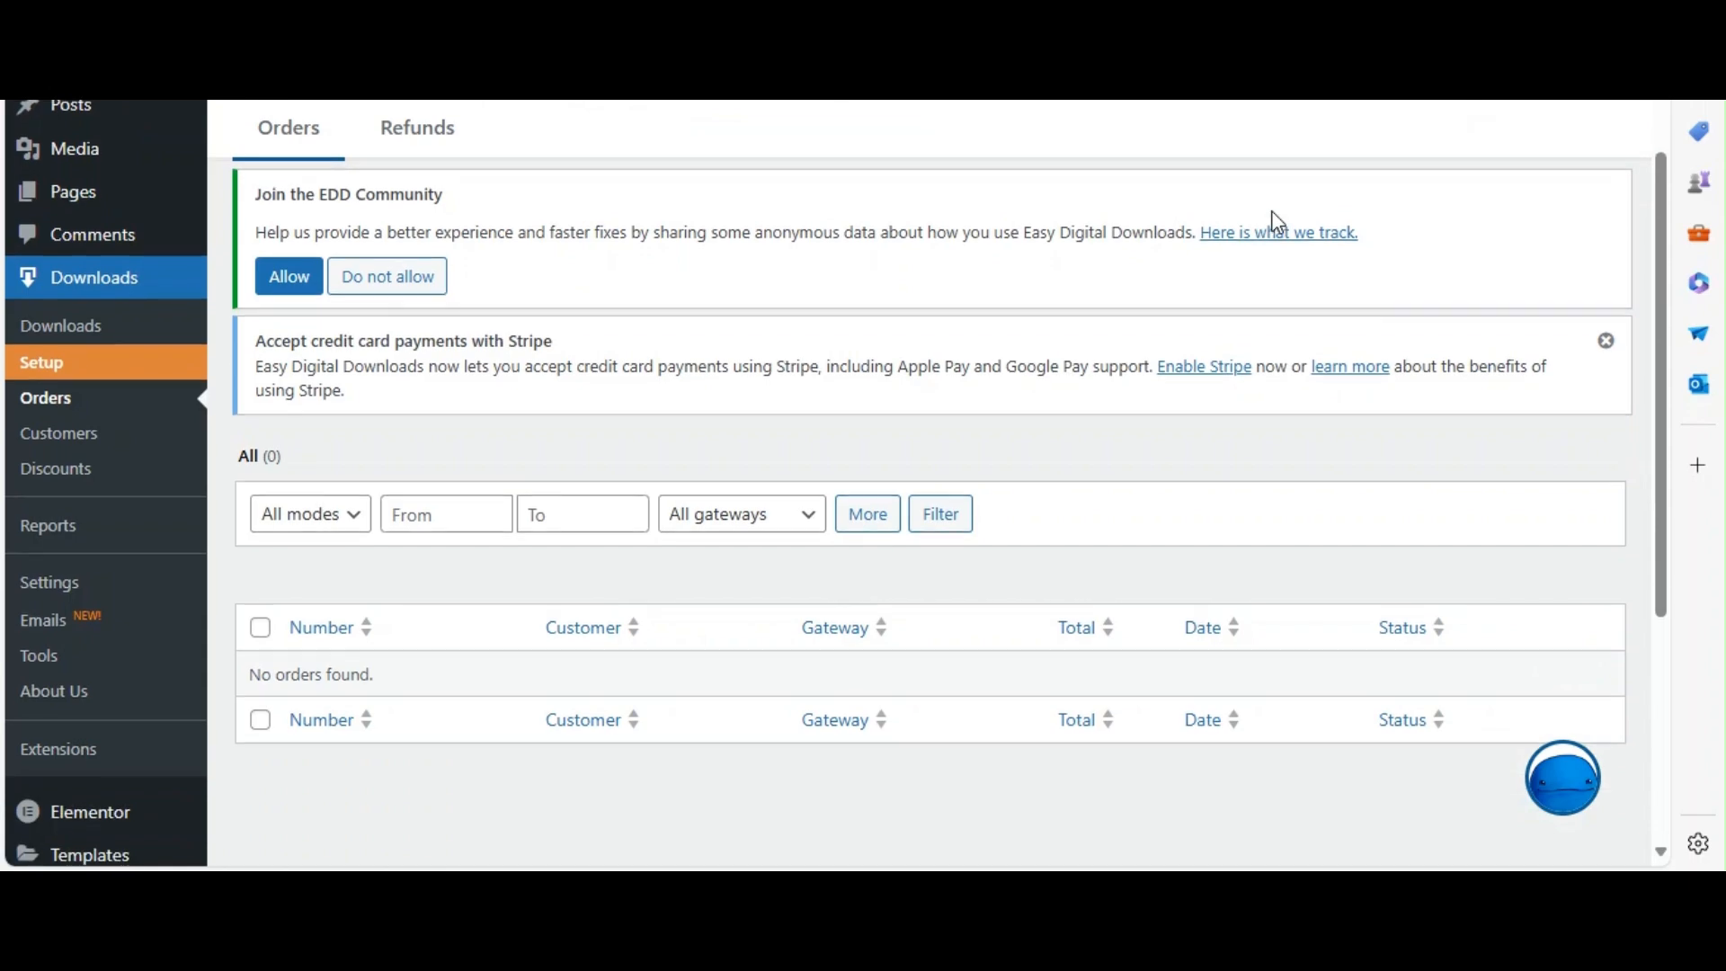
scroll(1277, 222, "up", 2)
left_click(32, 419)
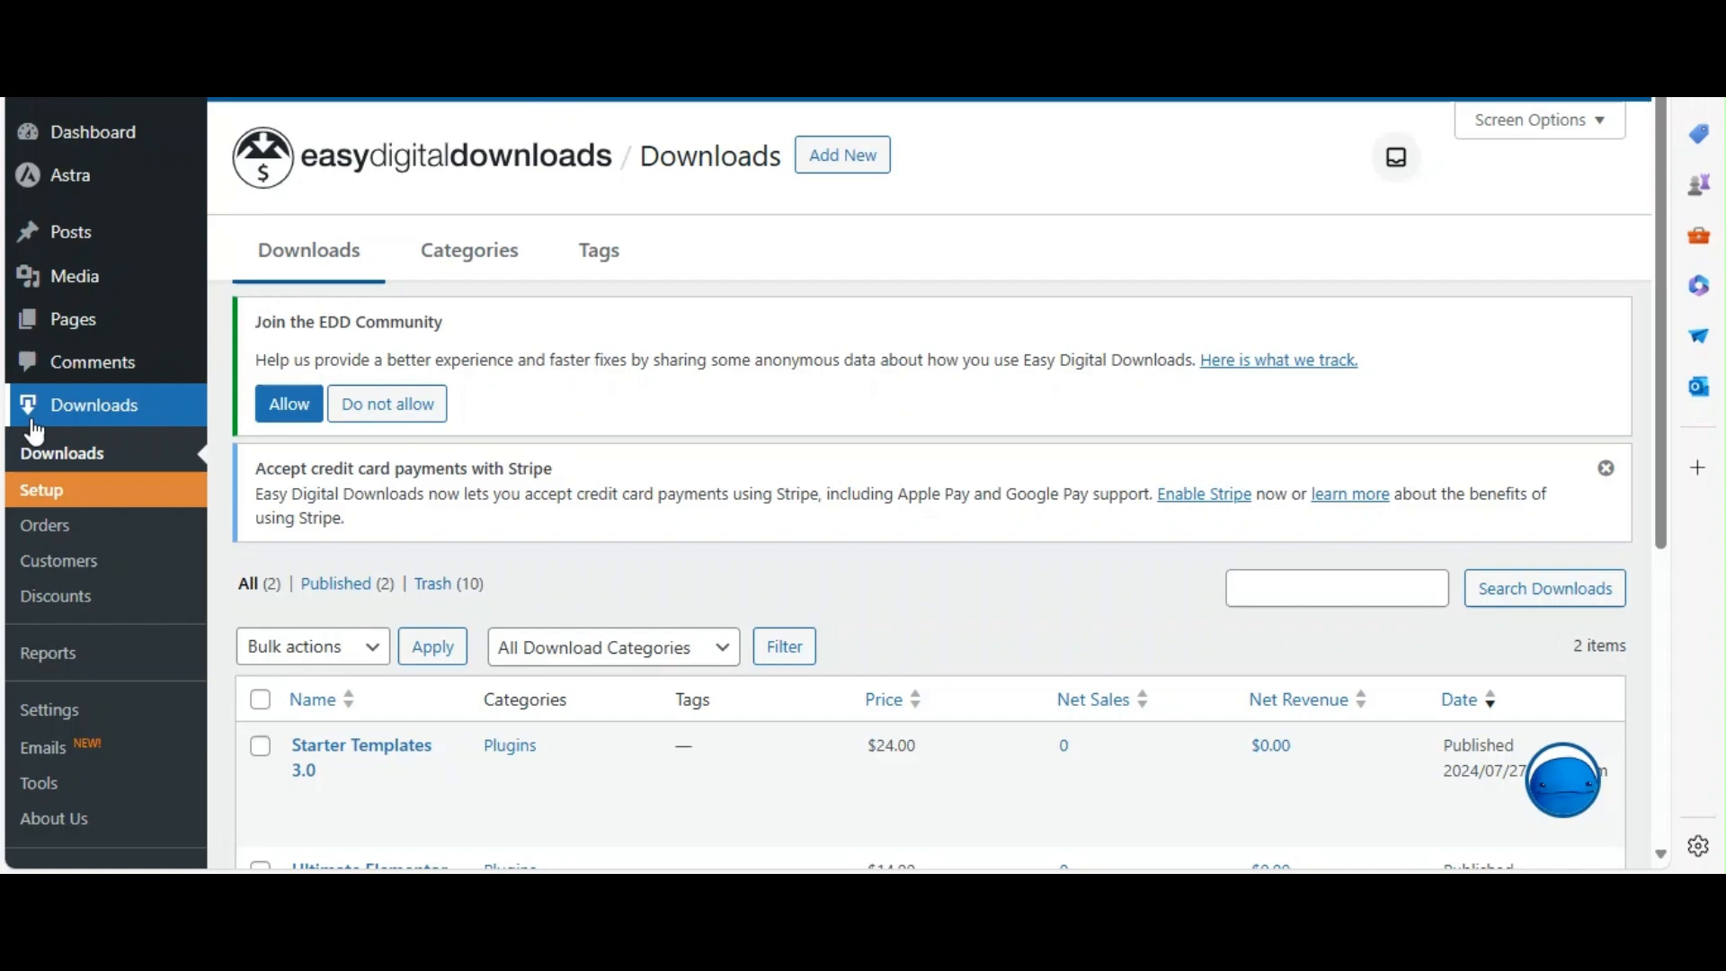
left_click(95, 565)
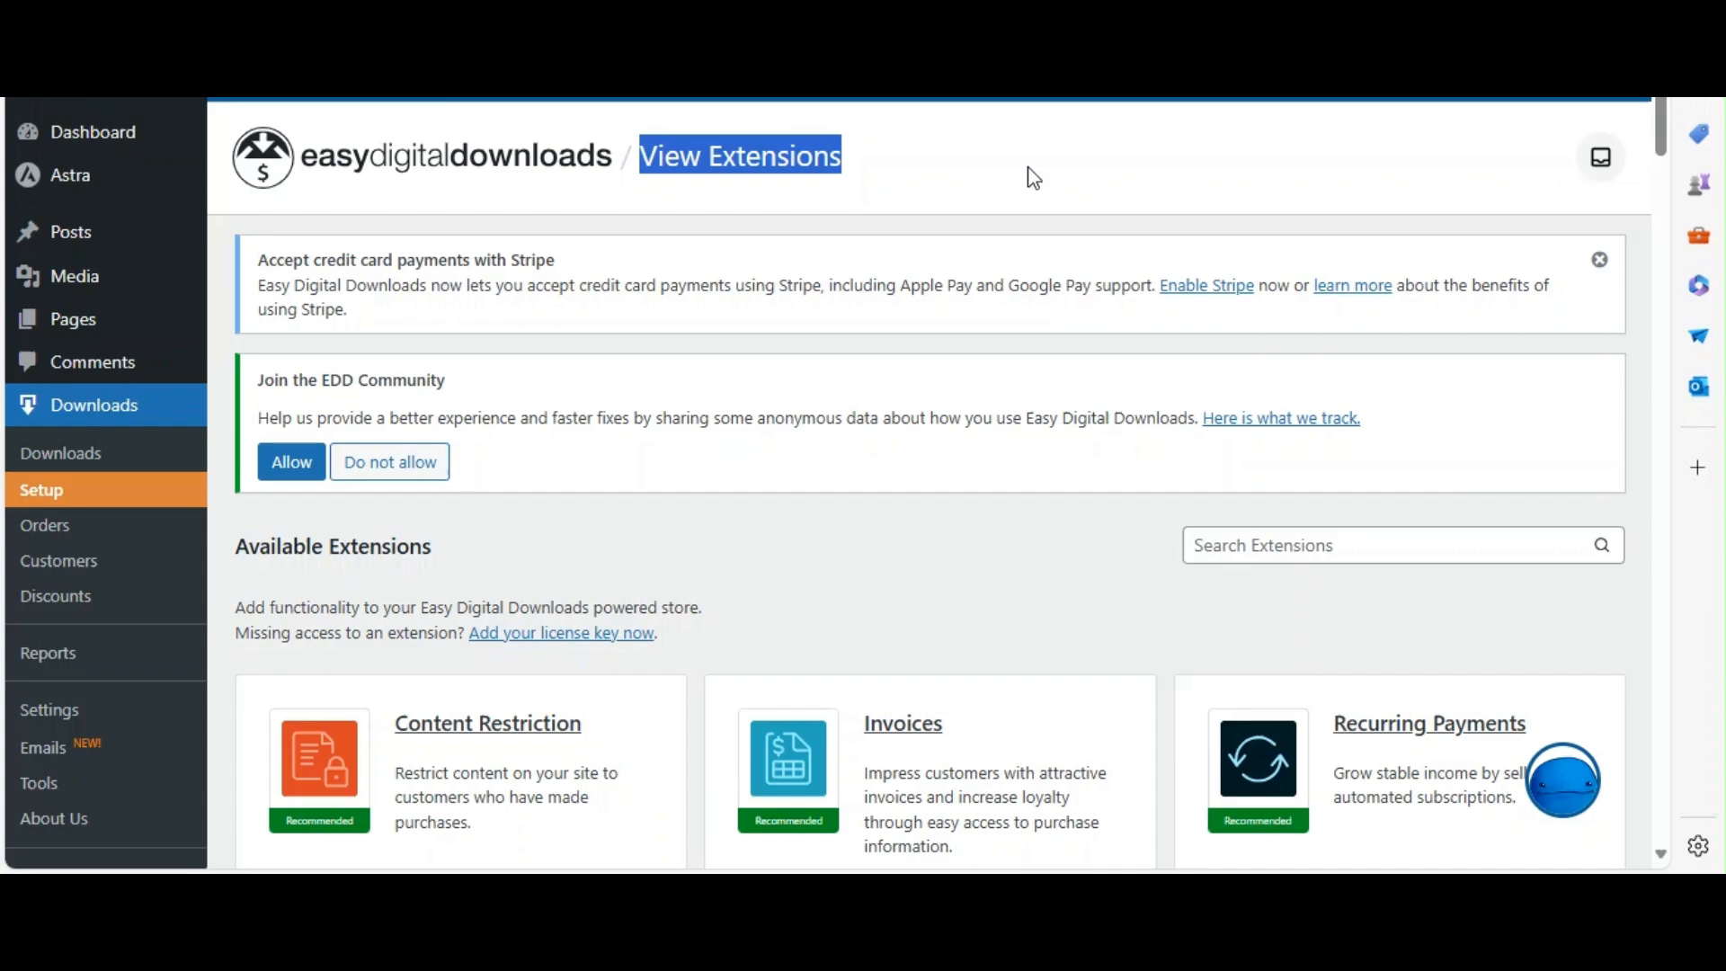
Browse the catalogue of available Easy Digital Downloads extensions, including the email marketing and payment gateway add-ons.
scroll(1556, 175, "down", 20)
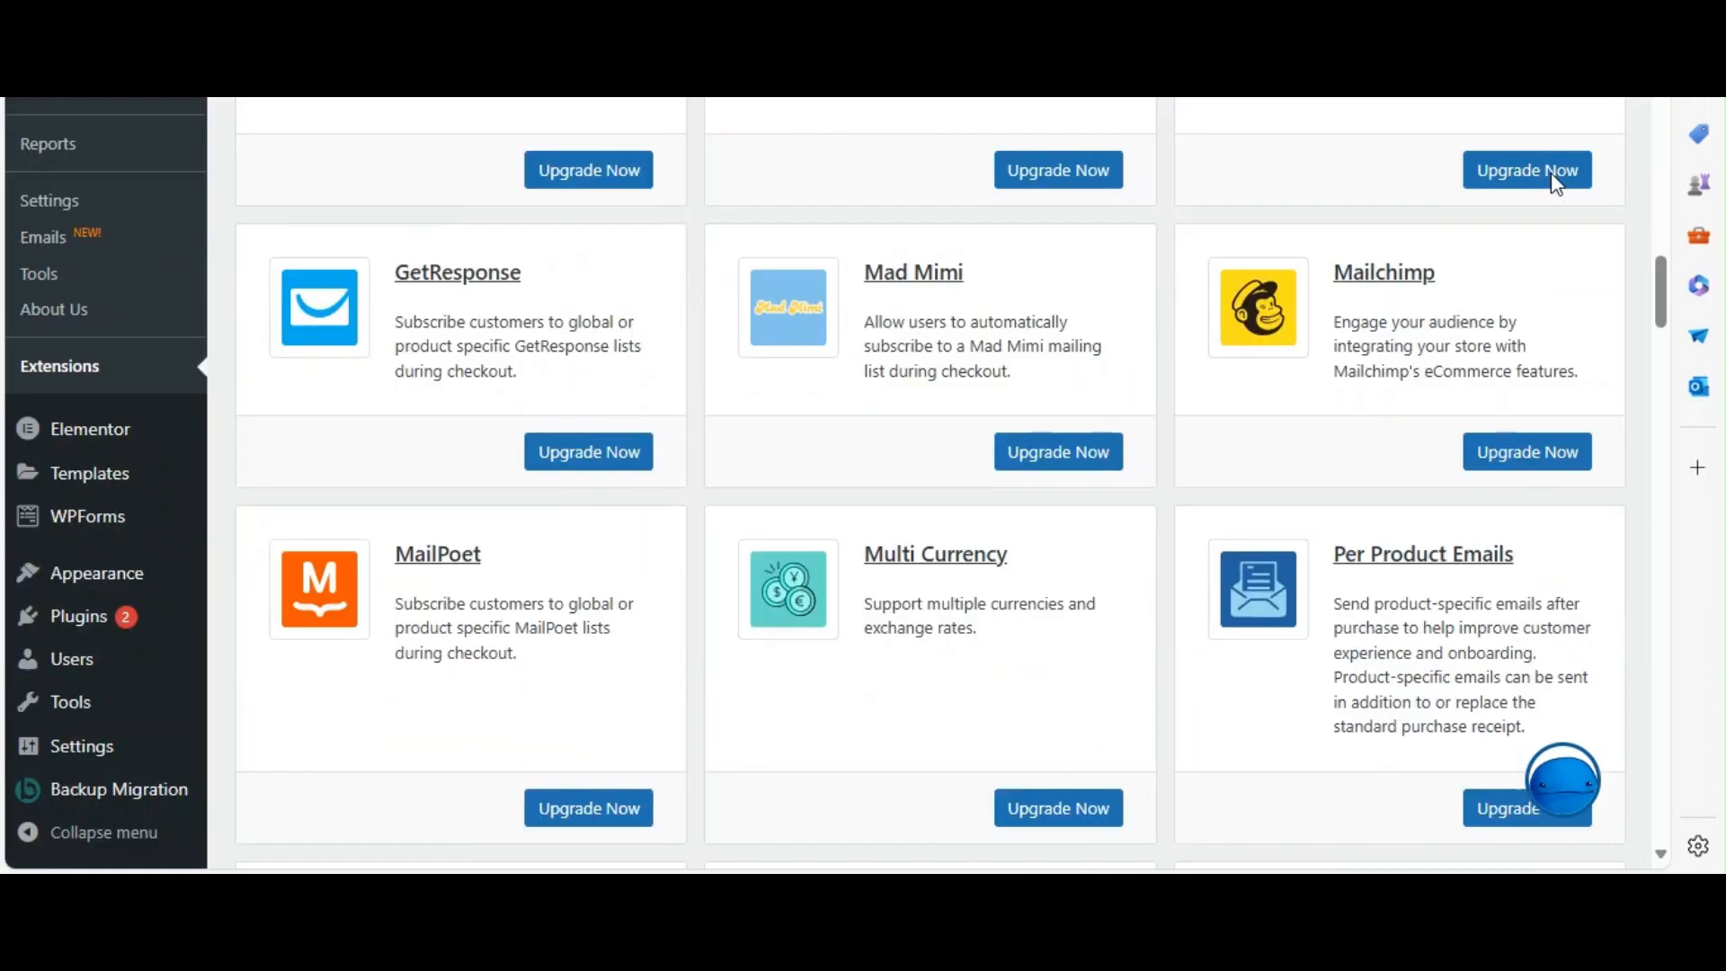
scroll(1551, 174, "down", 5)
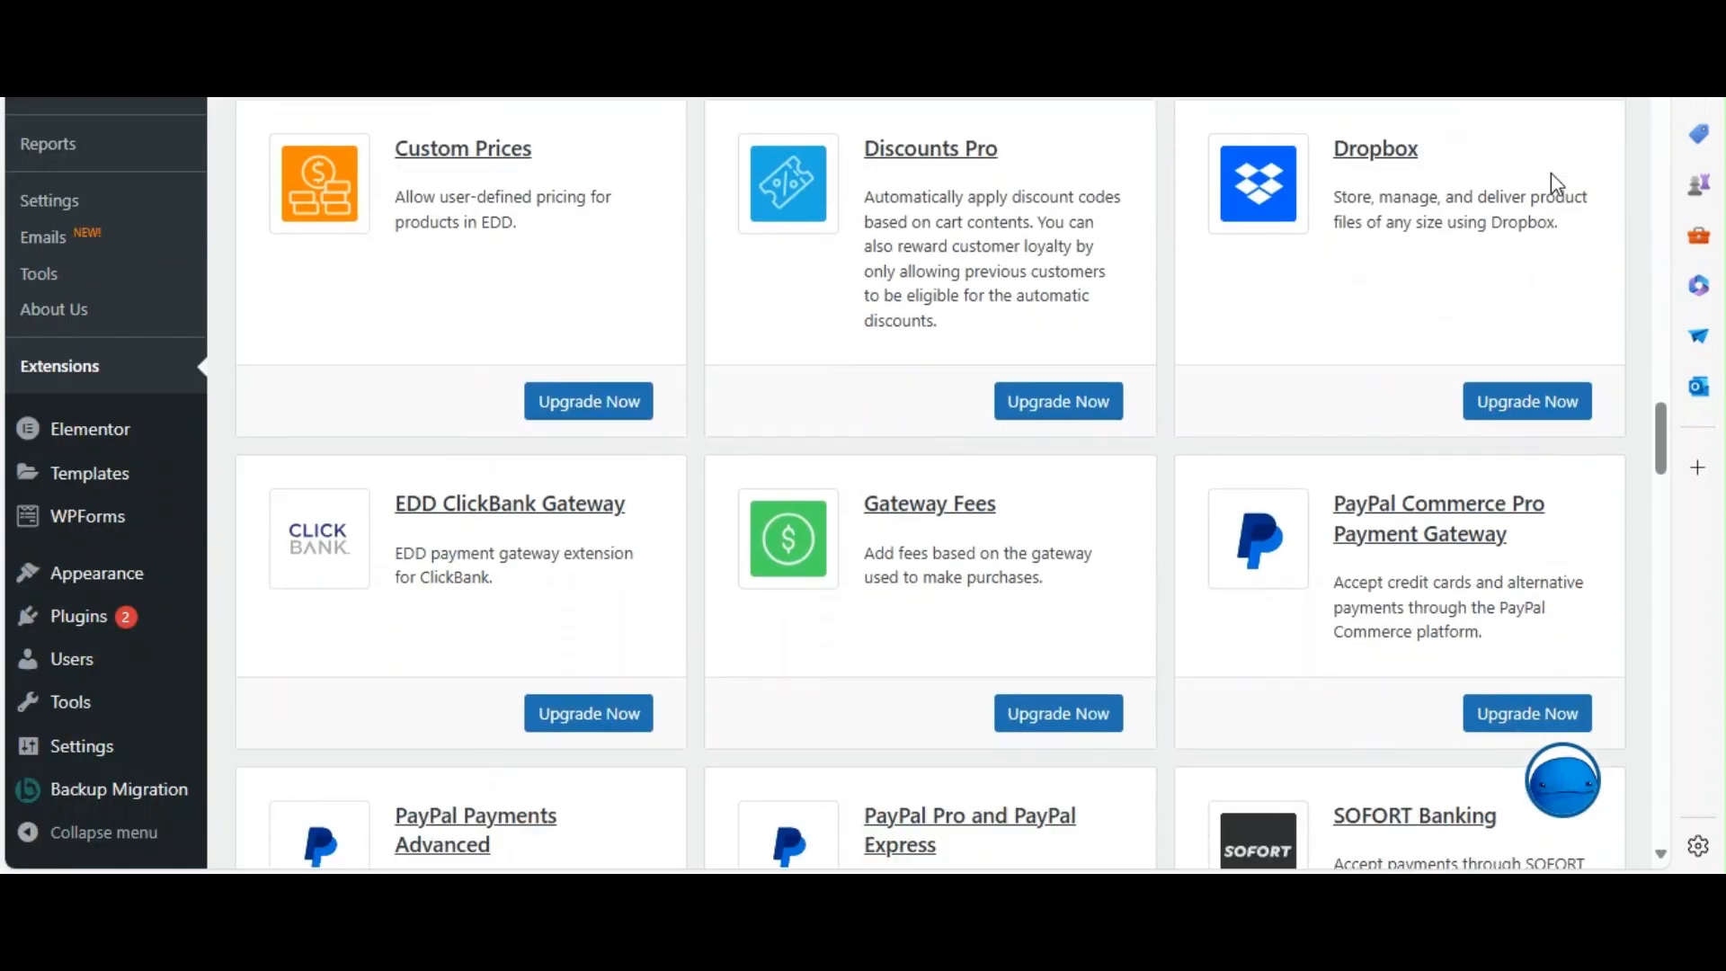
scroll(1551, 173, "up", 5)
scroll(1550, 175, "up", 6)
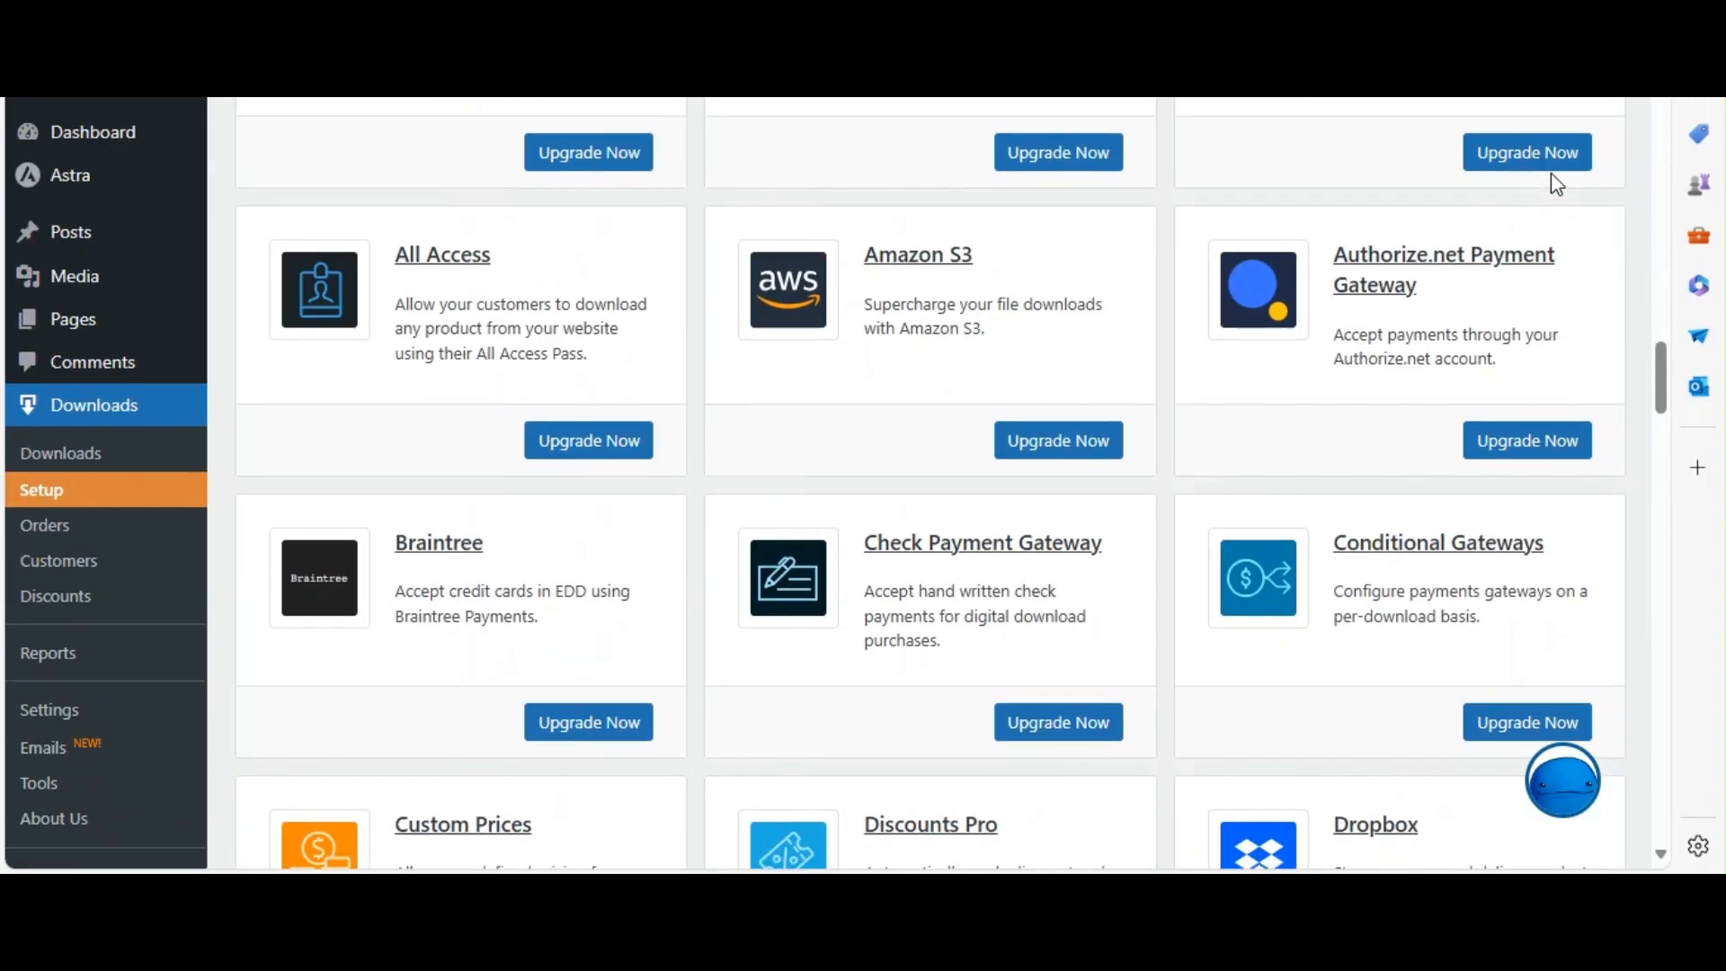
scroll(1550, 176, "down", 20)
scroll(1549, 176, "up", 3)
scroll(1550, 173, "up", 15)
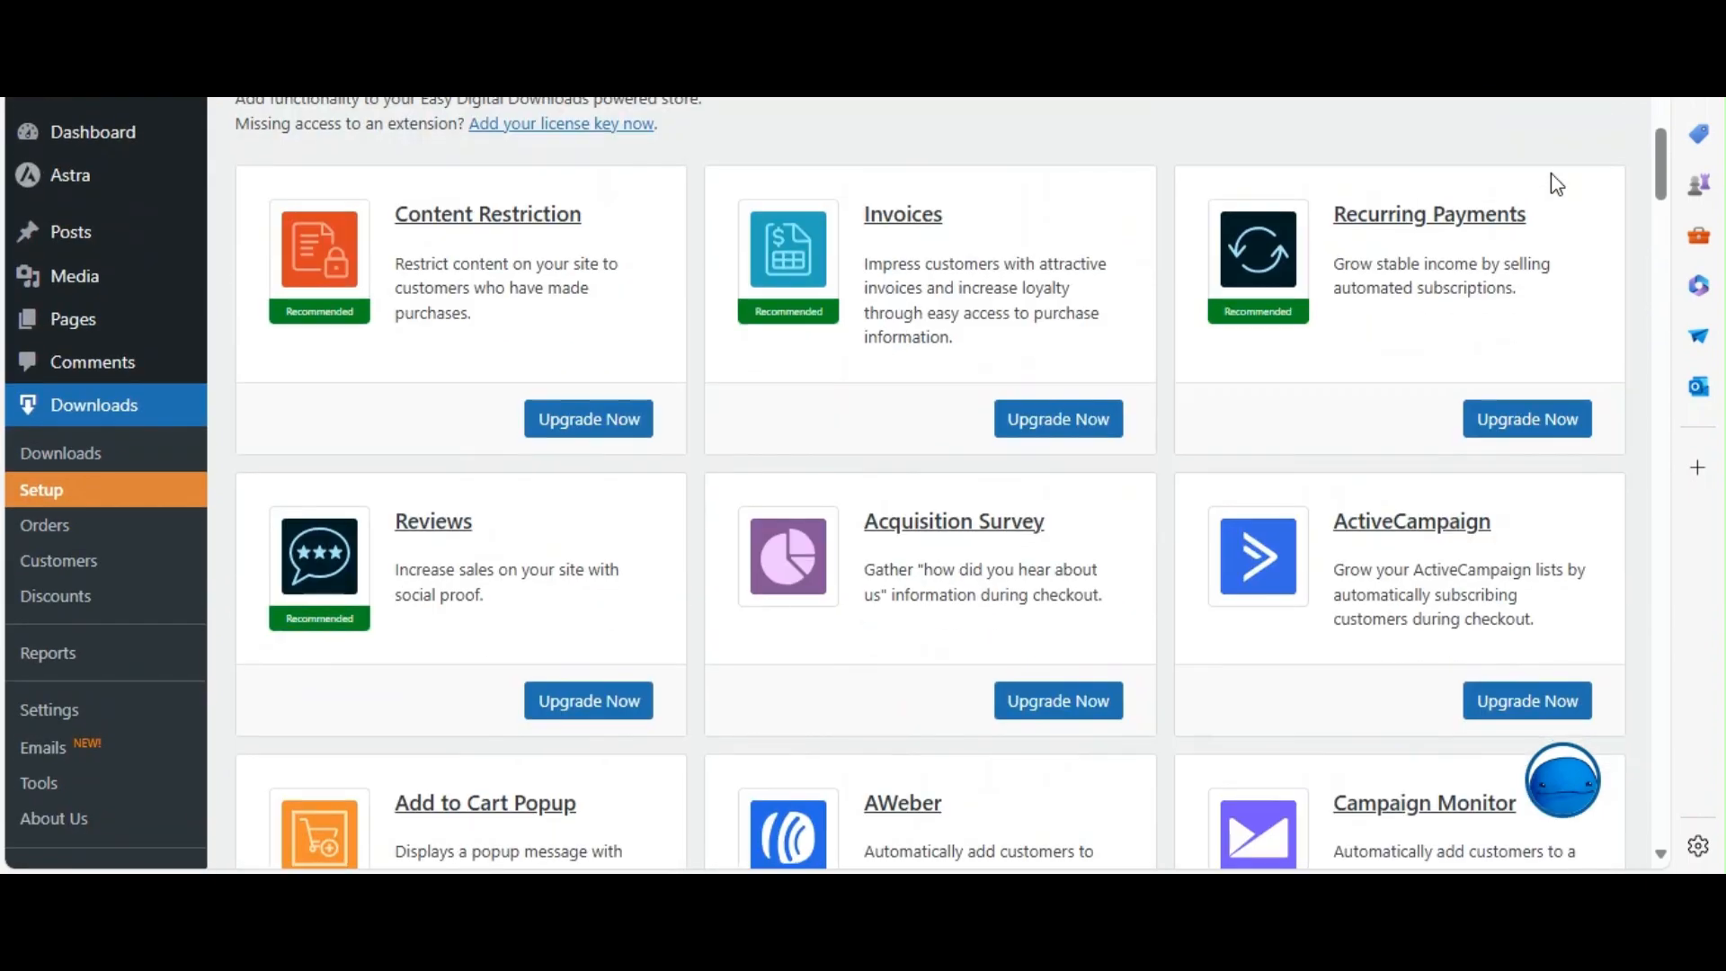